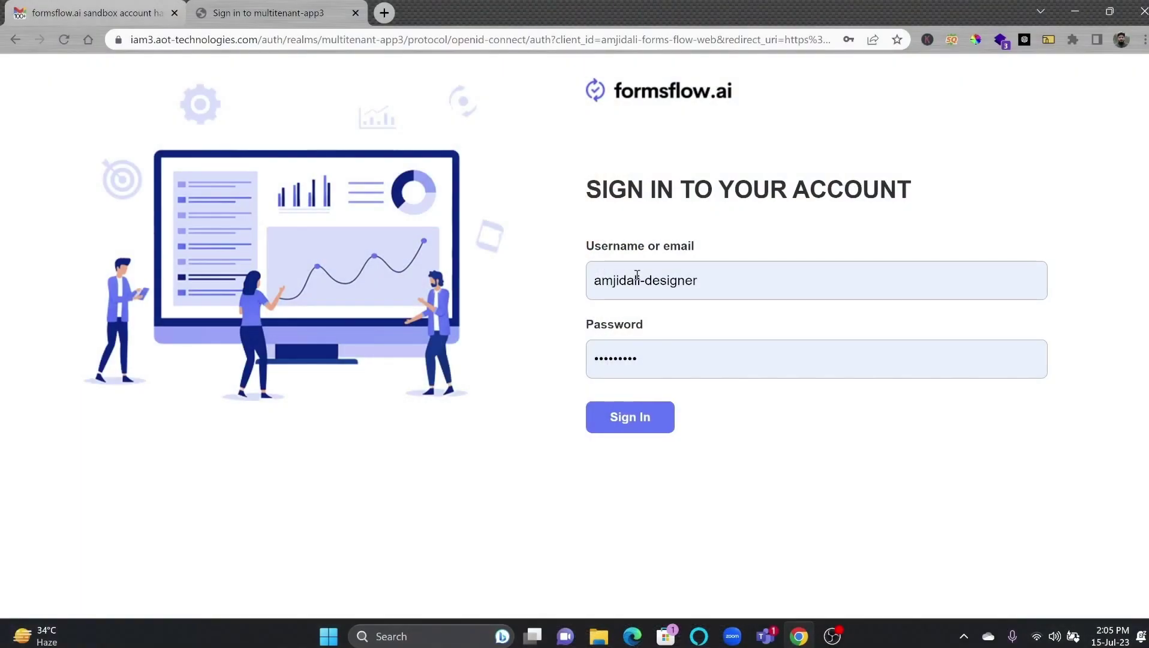
# Step: Sign in and start a new form titled Syncbricks Tutorial, opening its Display as options
pyautogui.click(623, 421)
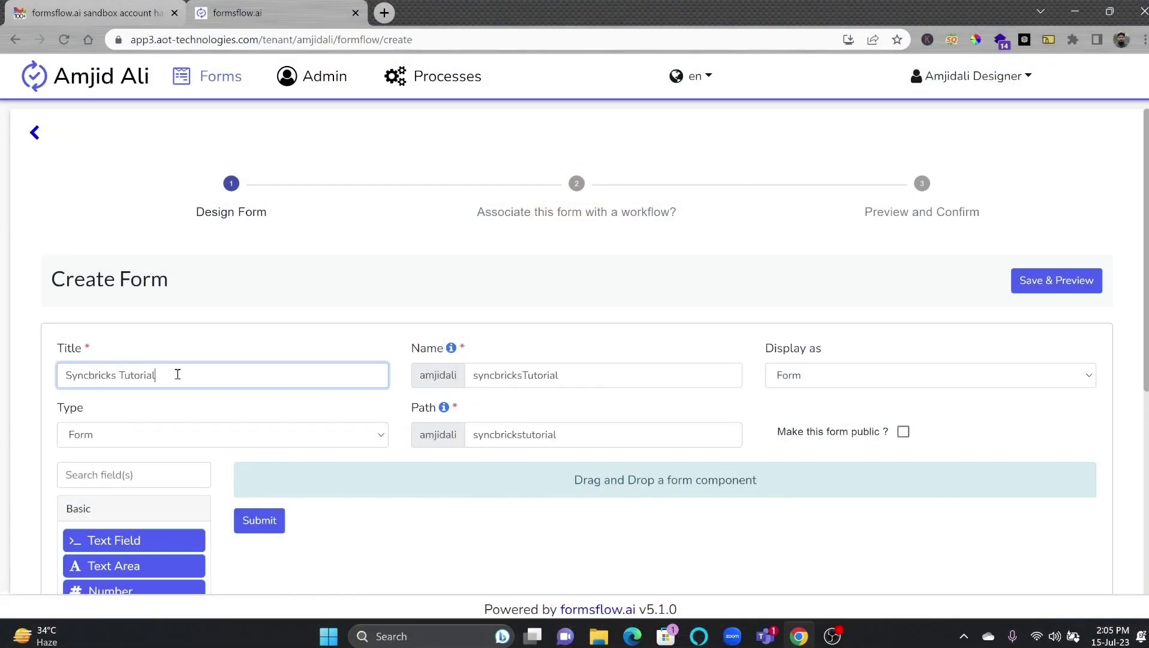
pyautogui.scroll(-3, 563, 387)
pyautogui.click(803, 222)
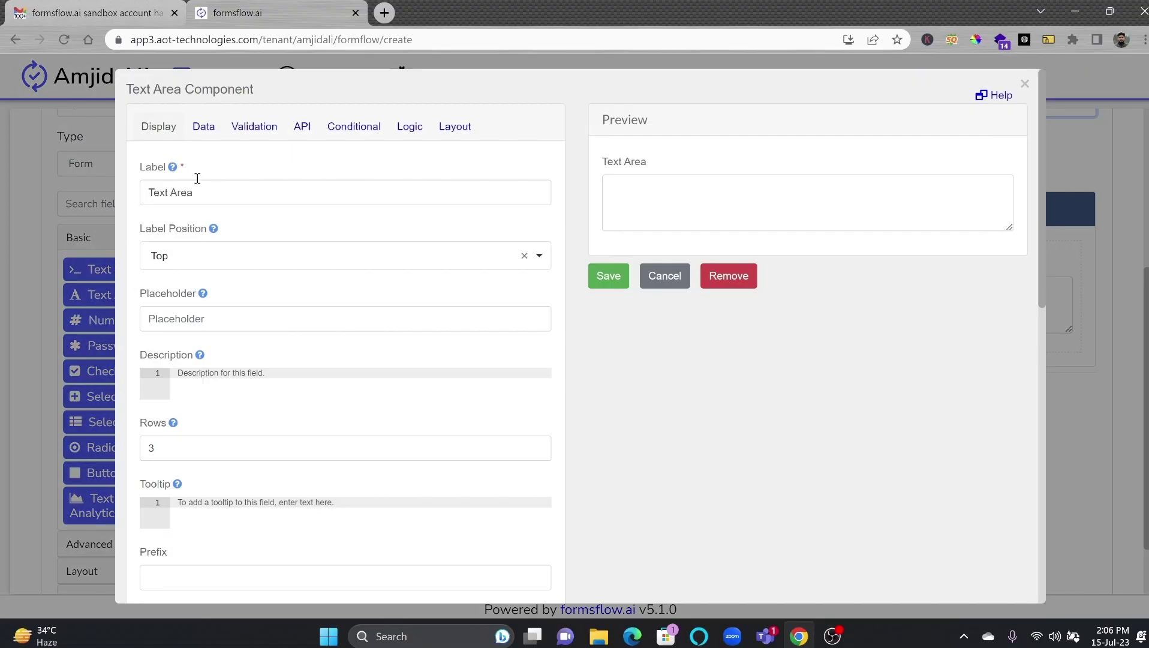
# Step: Review the text area's Data, Validation and API settings and add a key/value row
pyautogui.click(203, 125)
pyautogui.click(254, 126)
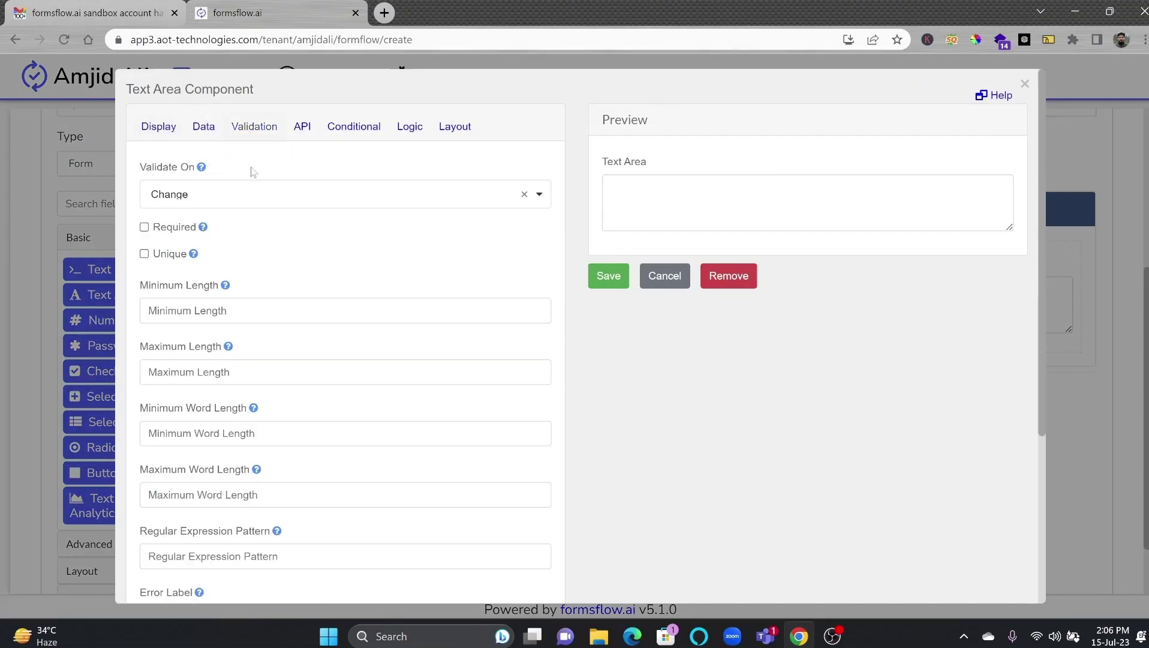
pyautogui.click(303, 126)
pyautogui.click(190, 365)
# Step: Set the text area's conditional display to True
pyautogui.click(353, 126)
pyautogui.click(333, 240)
pyautogui.click(202, 306)
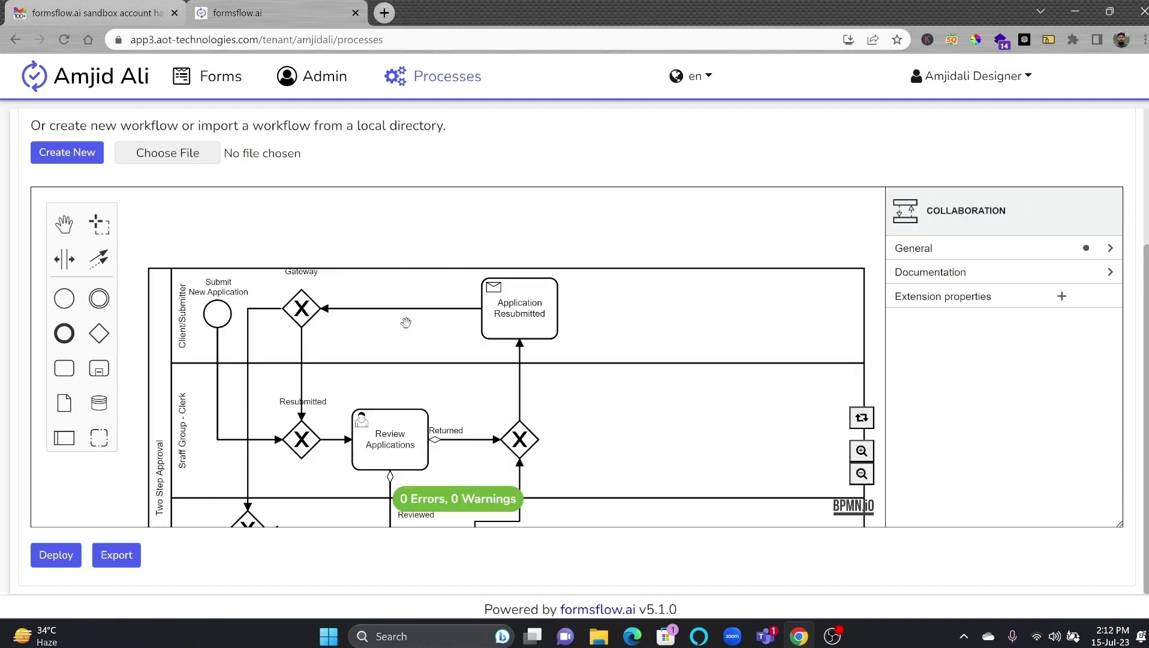
# Step: Scroll the BPMN canvas on the Processes page to inspect the diagram
pyautogui.scroll(-4, 171, 331)
pyautogui.scroll(4, 171, 331)
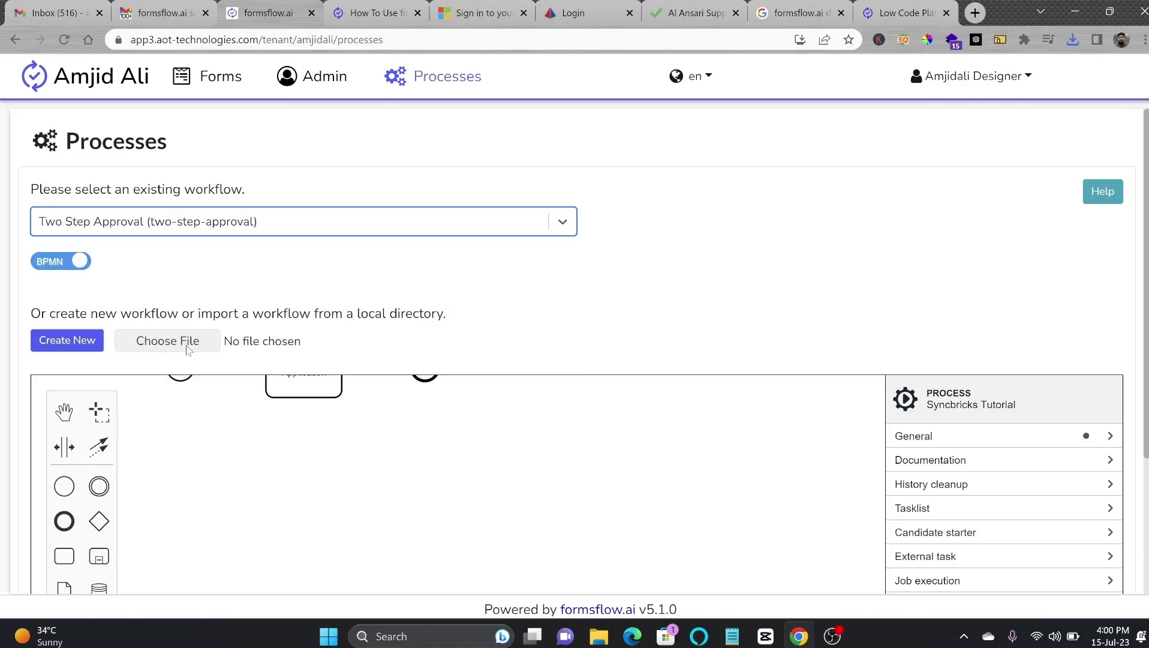
# Step: Scroll down to view the loaded Two Step Approval BPMN diagram
pyautogui.scroll(-3, 108, 548)
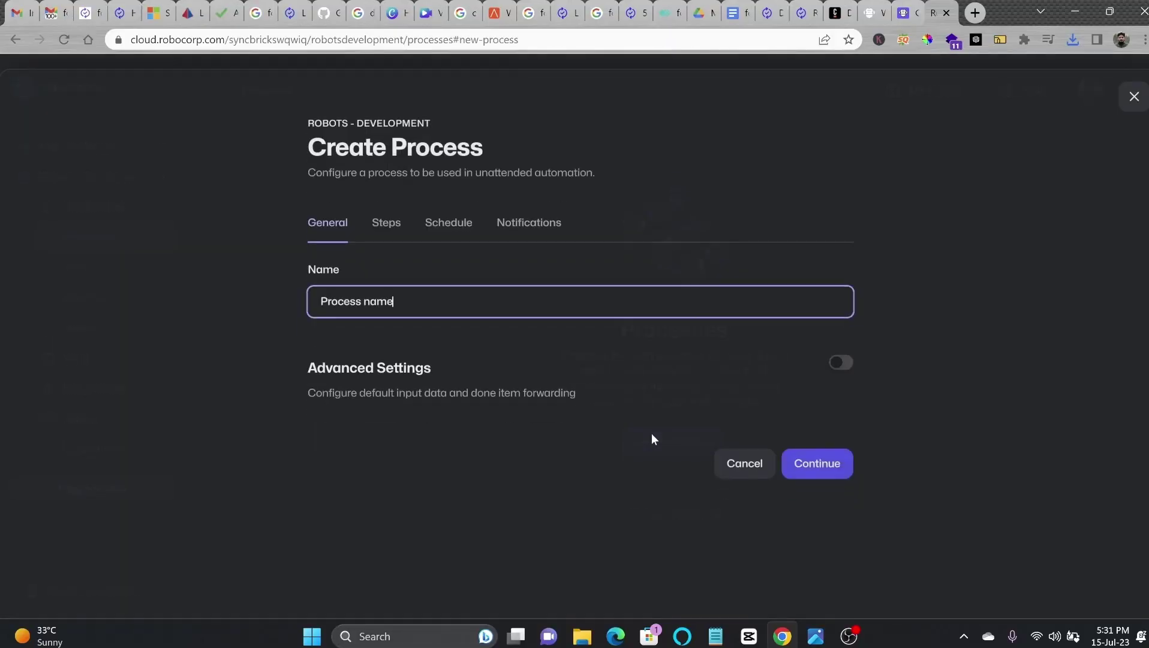
# Step: Name the new process 'Syncbricks - Robot for Web Scrapping', then open the background-check process
pyautogui.write('Syncbricks - Robot for Web Scrapping')
pyautogui.press('Return')
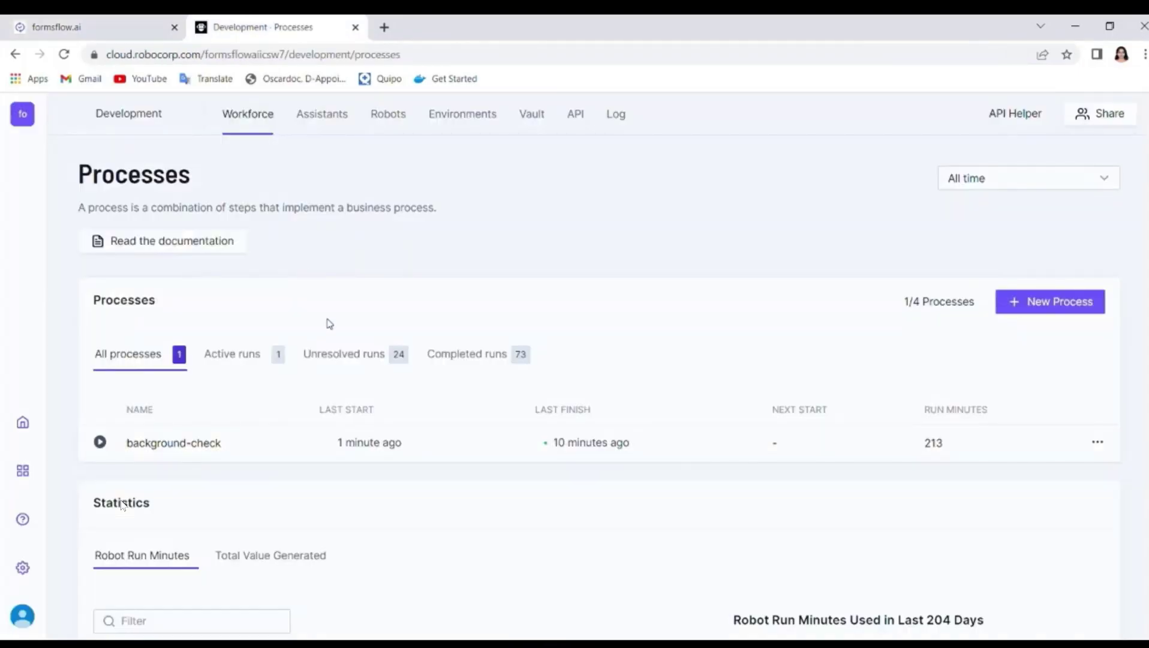
pyautogui.click(291, 441)
pyautogui.scroll(-6, 178, 400)
# Step: Open Run #100's step log and view its data.pdf output
pyautogui.click(177, 399)
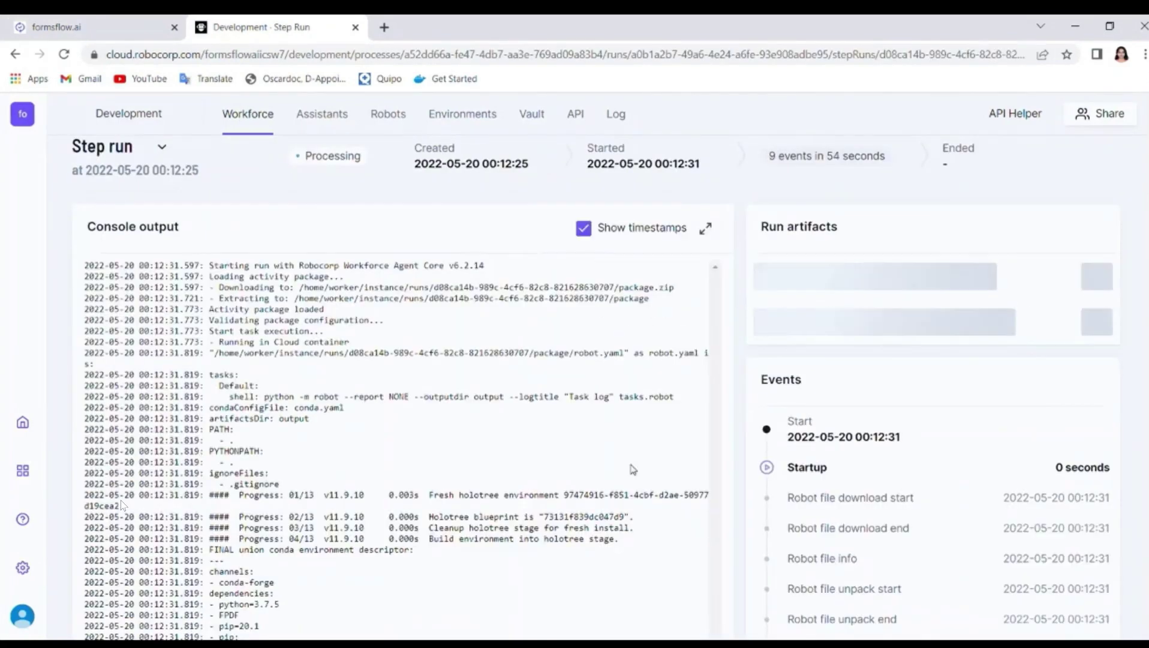
pyautogui.scroll(-3, 122, 503)
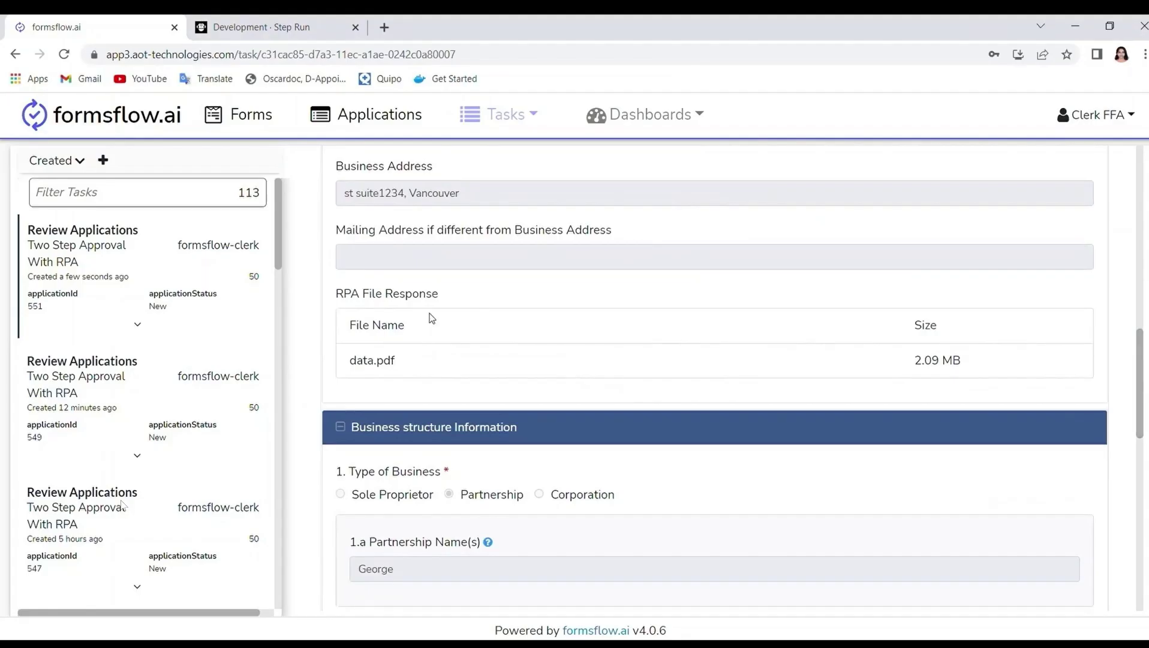
pyautogui.click(386, 359)
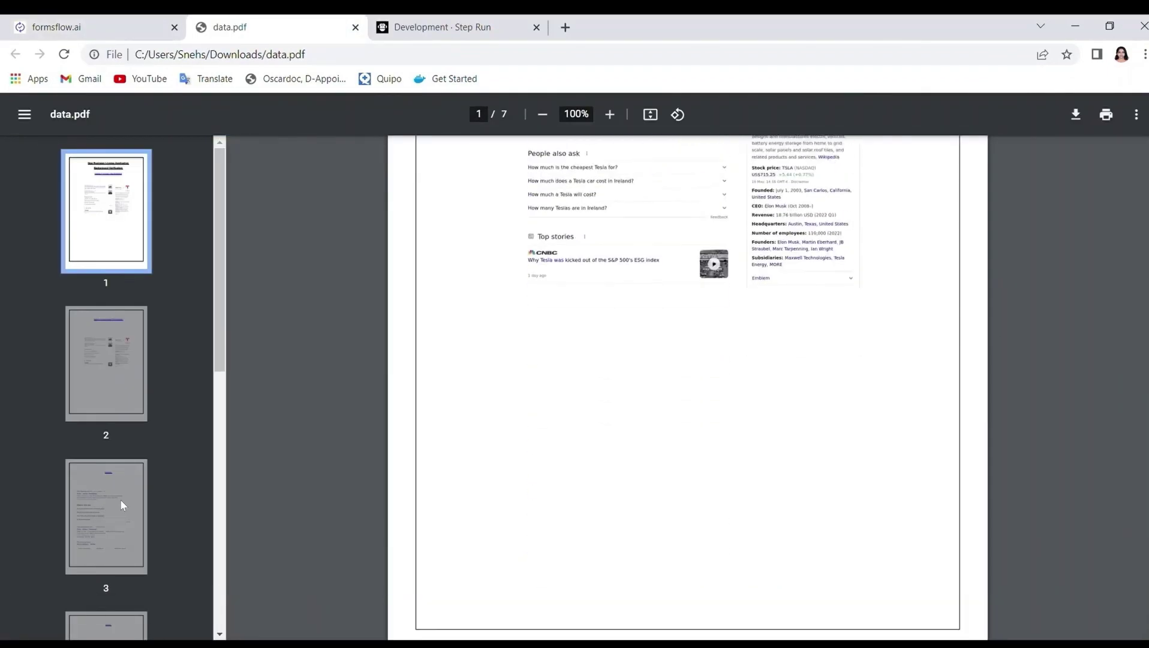
pyautogui.scroll(-15, 120, 505)
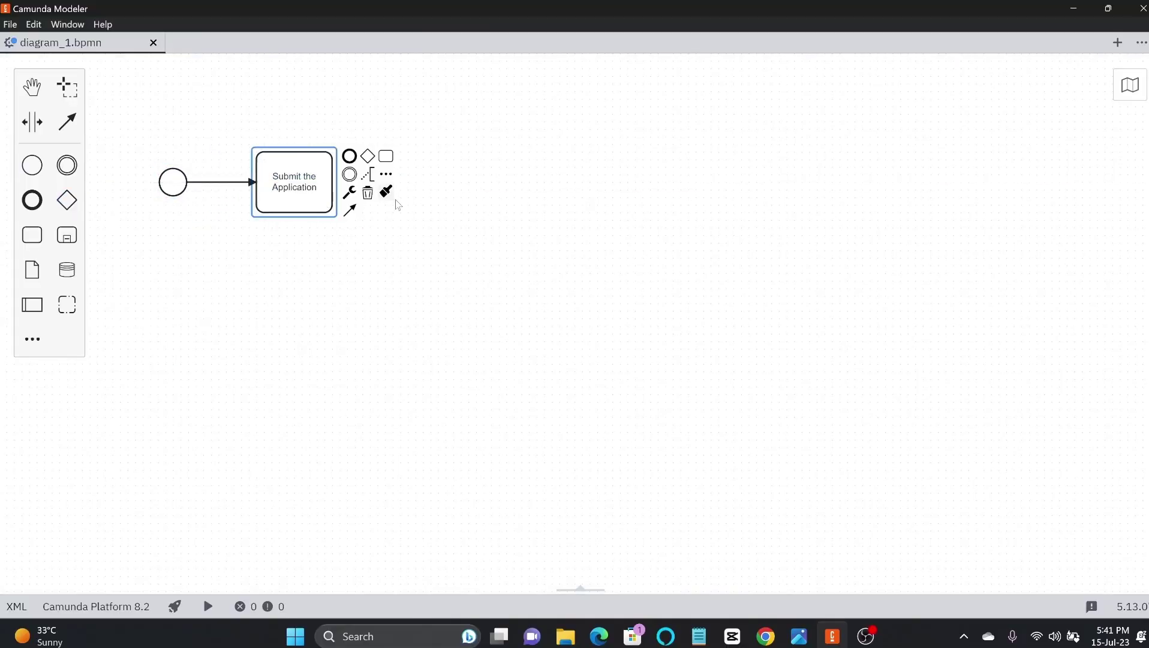
# Step: Append a WebScrapping Robot task after Submit the Application and change it to a service task
pyautogui.click(386, 156)
pyautogui.write('WebScrapping Robot')
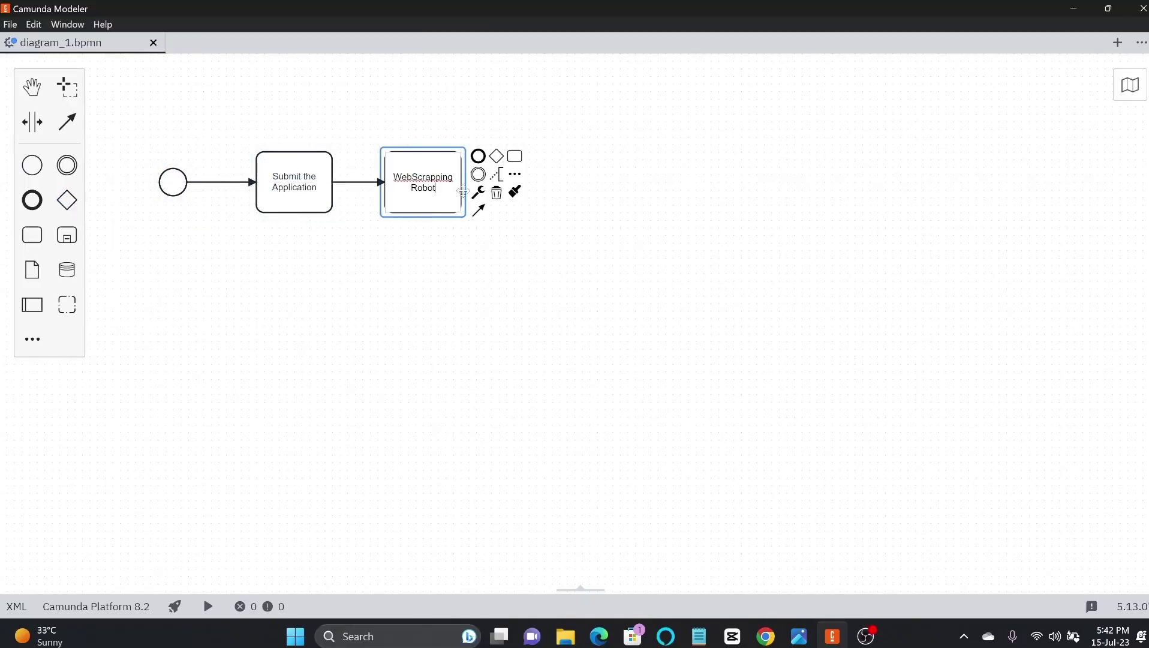
pyautogui.press('Return')
pyautogui.click(477, 192)
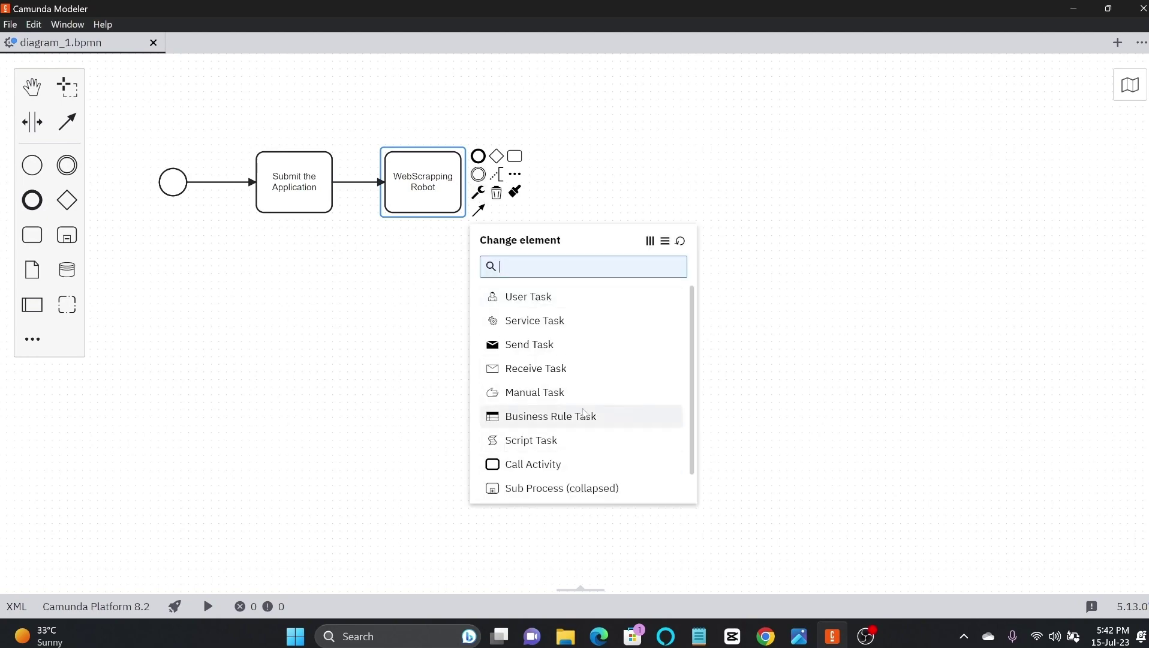
pyautogui.click(511, 324)
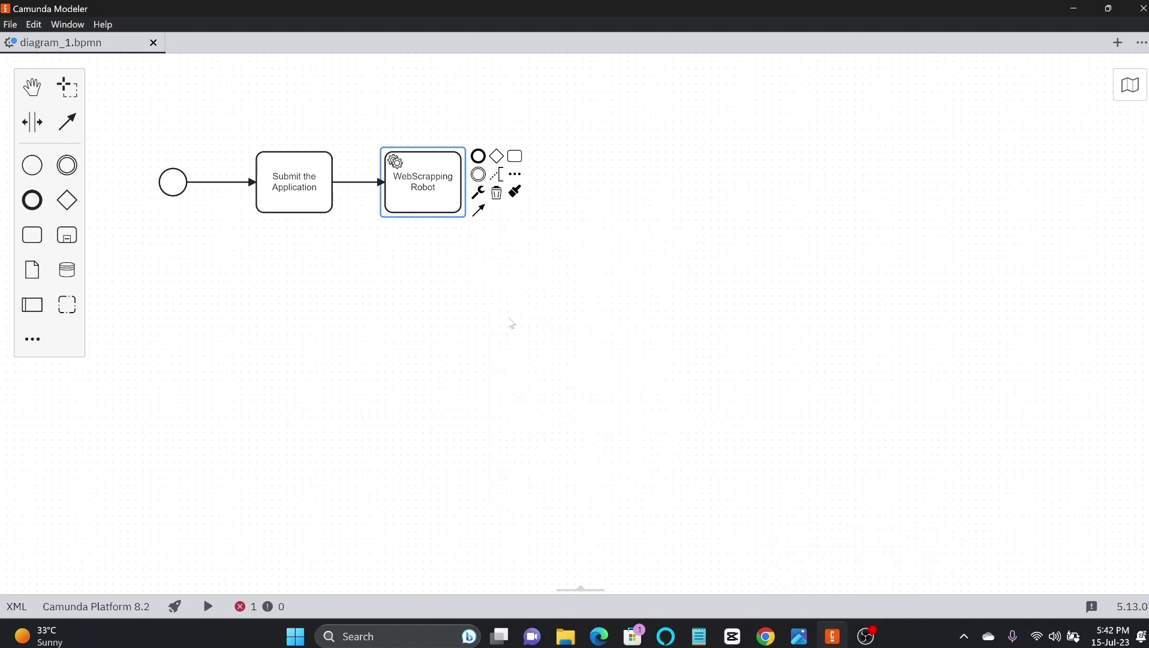
pyautogui.click(317, 171)
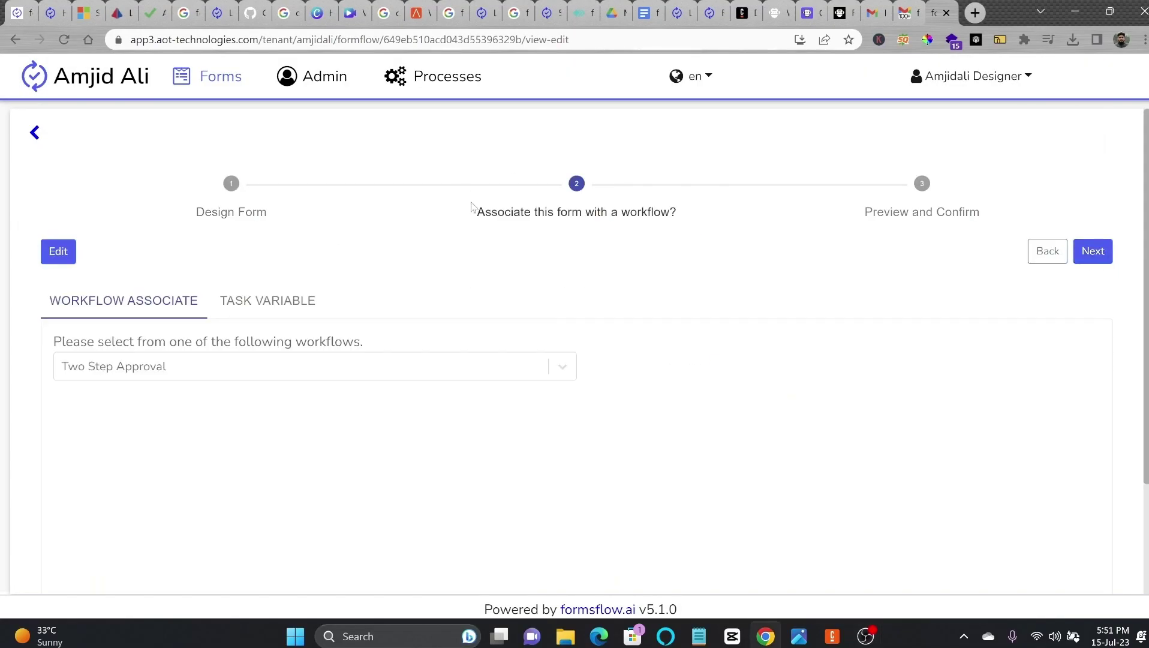
# Step: Edit the form's Two Step Approval workflow association and scroll to its diagram
pyautogui.moveTo(479, 212); pyautogui.dragTo(712, 219)
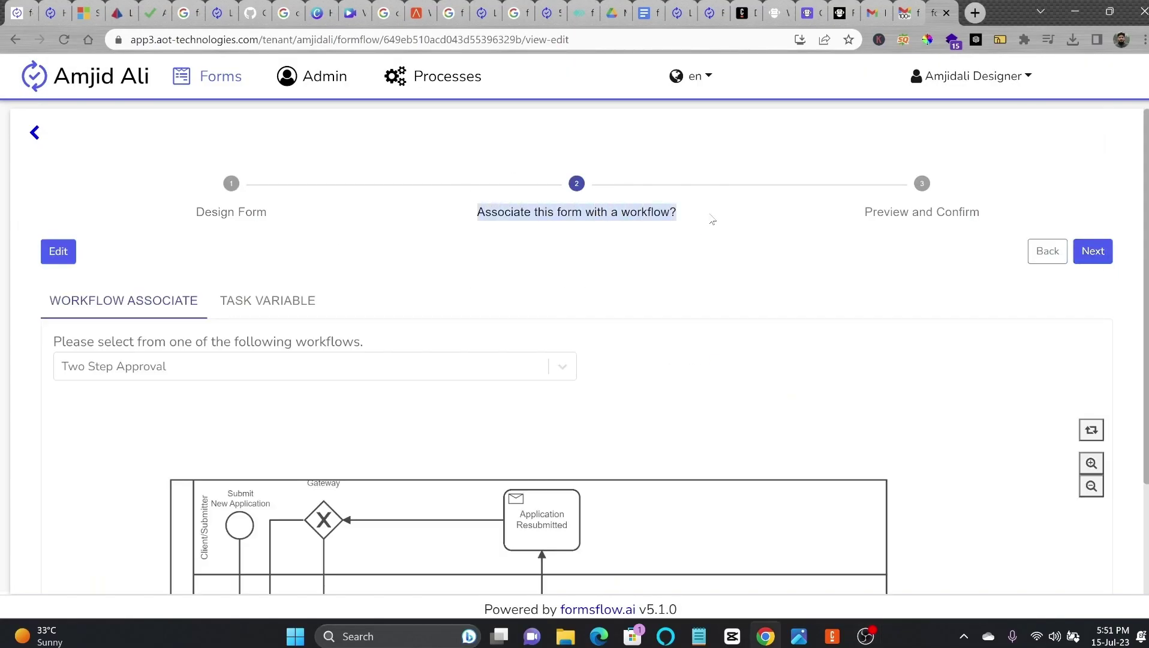
pyautogui.click(68, 253)
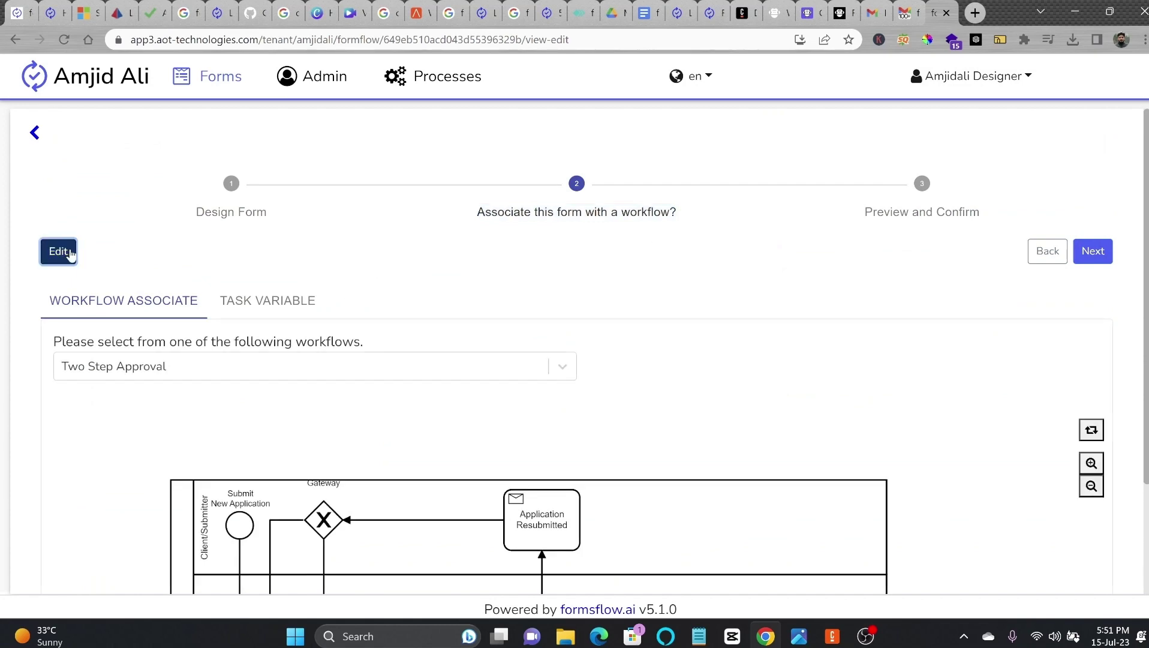
pyautogui.scroll(-5, 341, 340)
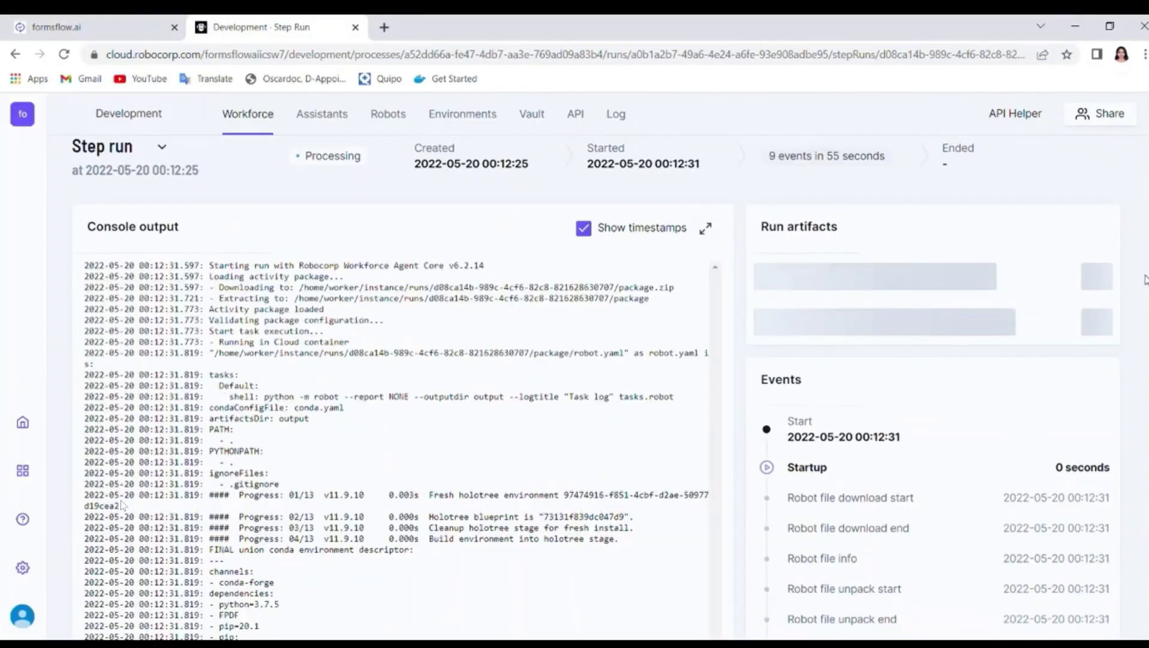
# Step: Scroll down to the RPA File Response section listing data.pdf (2.09 MB)
pyautogui.scroll(-2, 122, 505)
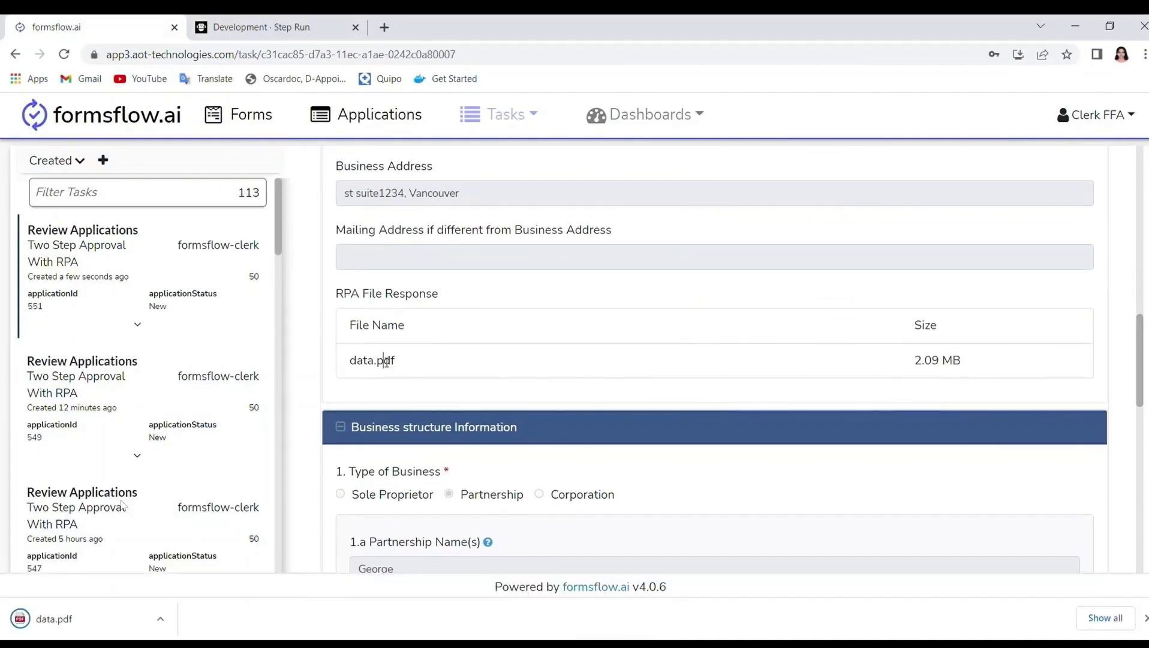
# Step: Open the downloaded data.pdf in a new tab and scroll through its pages
pyautogui.click(69, 618)
pyautogui.scroll(-20, 121, 504)
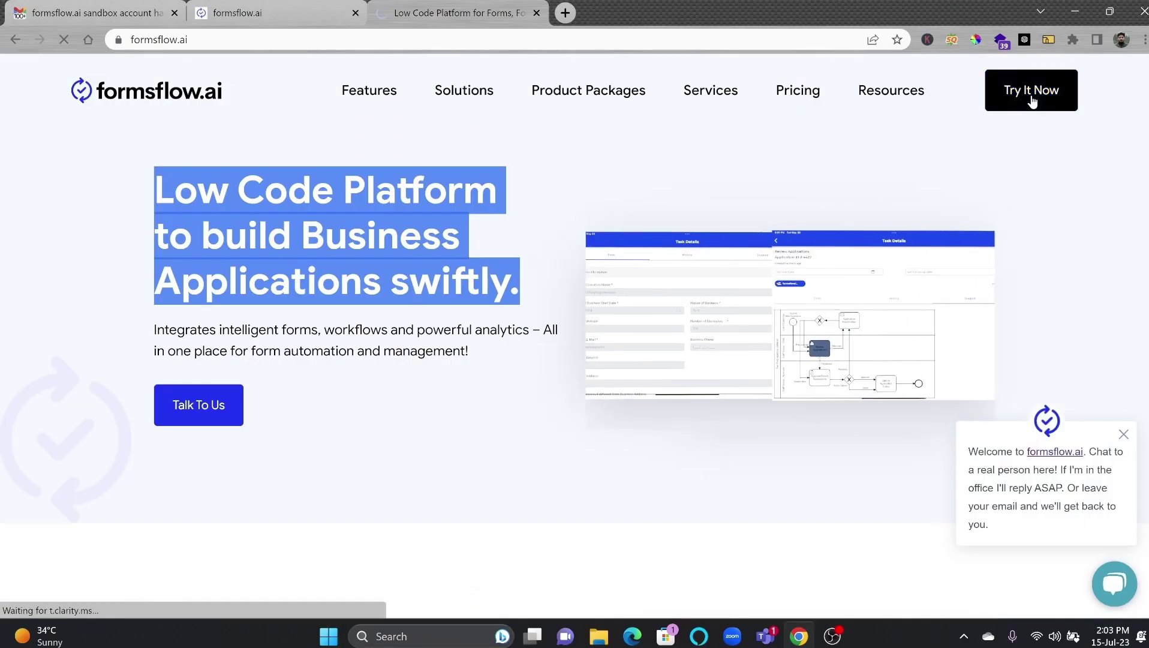
# Step: Open the free trial registration form and autofill name and e-mail from a saved entry
pyautogui.click(1031, 90)
pyautogui.click(695, 174)
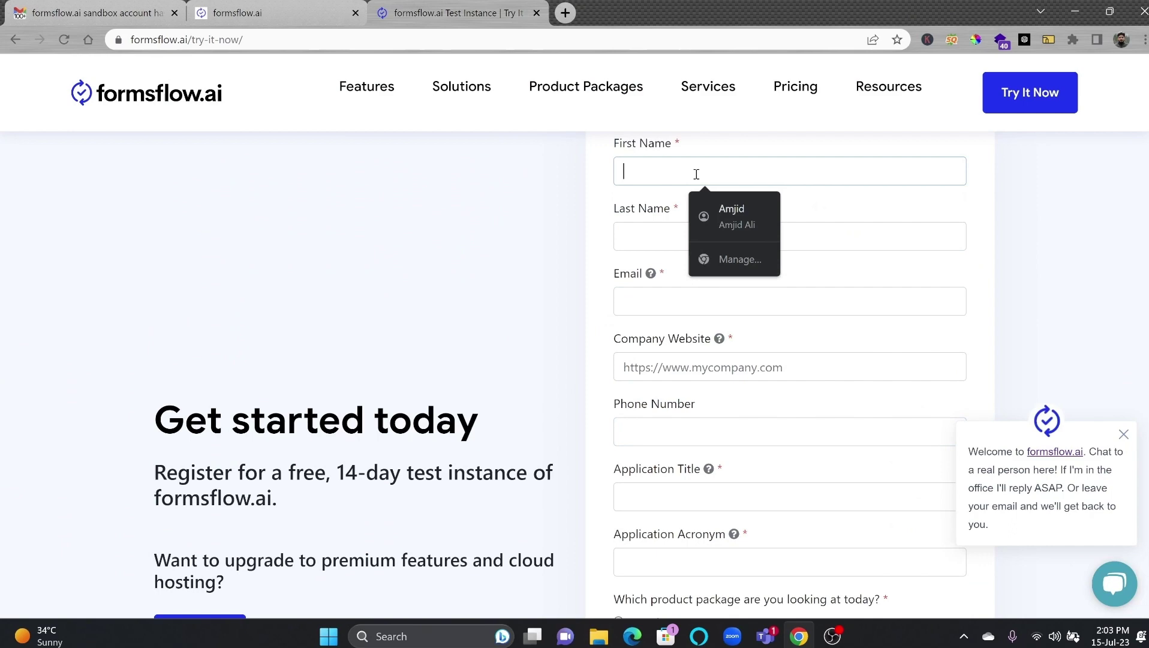
pyautogui.click(731, 215)
pyautogui.click(690, 367)
pyautogui.write('https://syncbricks.com')
pyautogui.press('Tab')
pyautogui.press('Tab')
pyautogui.write('syncbricks')
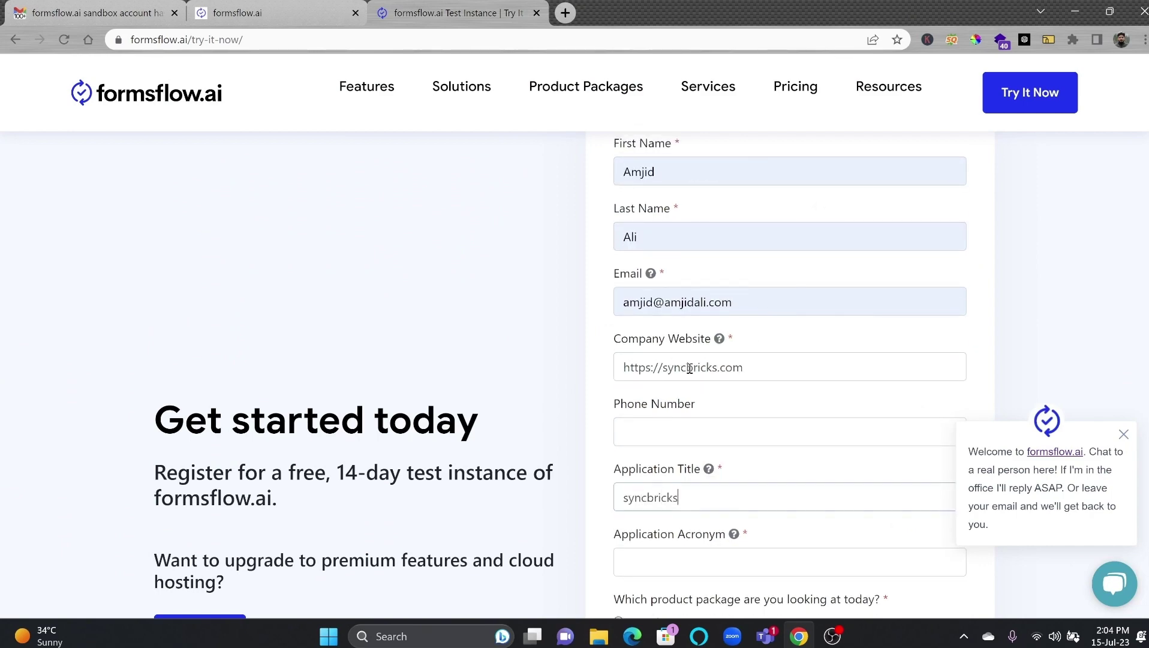
pyautogui.press('Tab')
pyautogui.write('syncbricks')
# Step: Choose the 'Not sure' package and give the reason 'Need to get it for tutorial'
pyautogui.scroll(-4, 690, 369)
pyautogui.press('Tab')
pyautogui.press('Down')
pyautogui.press('Down')
pyautogui.press('Down')
pyautogui.press('Tab')
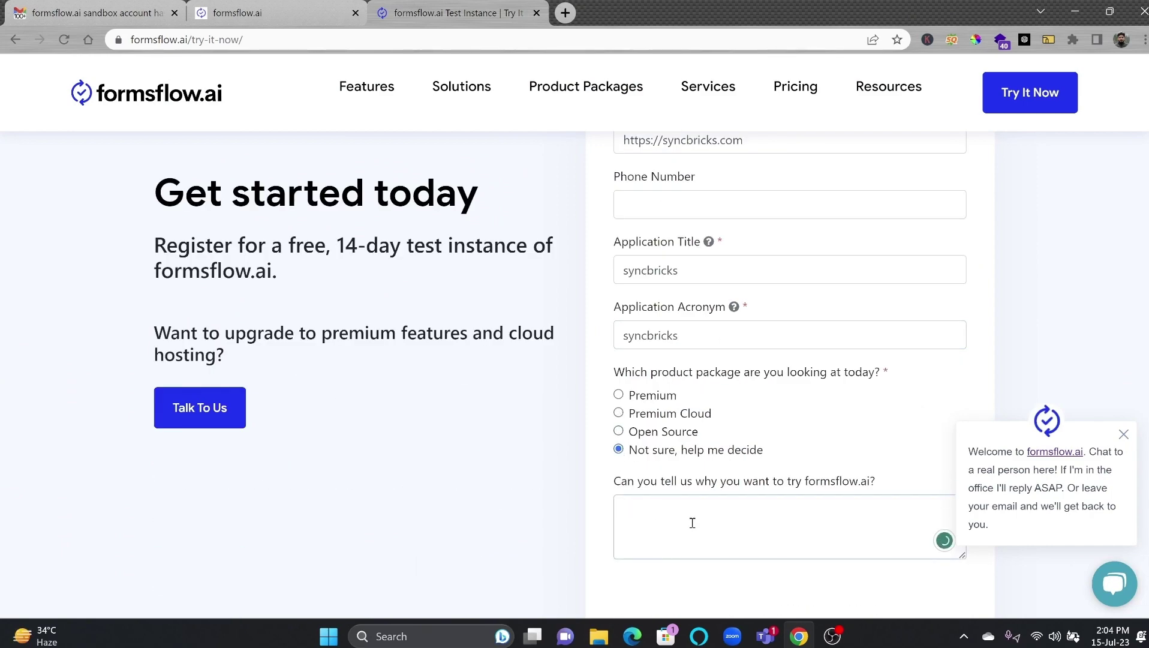
pyautogui.write('Need to get it for tutorial')
pyautogui.scroll(-3, 1029, 495)
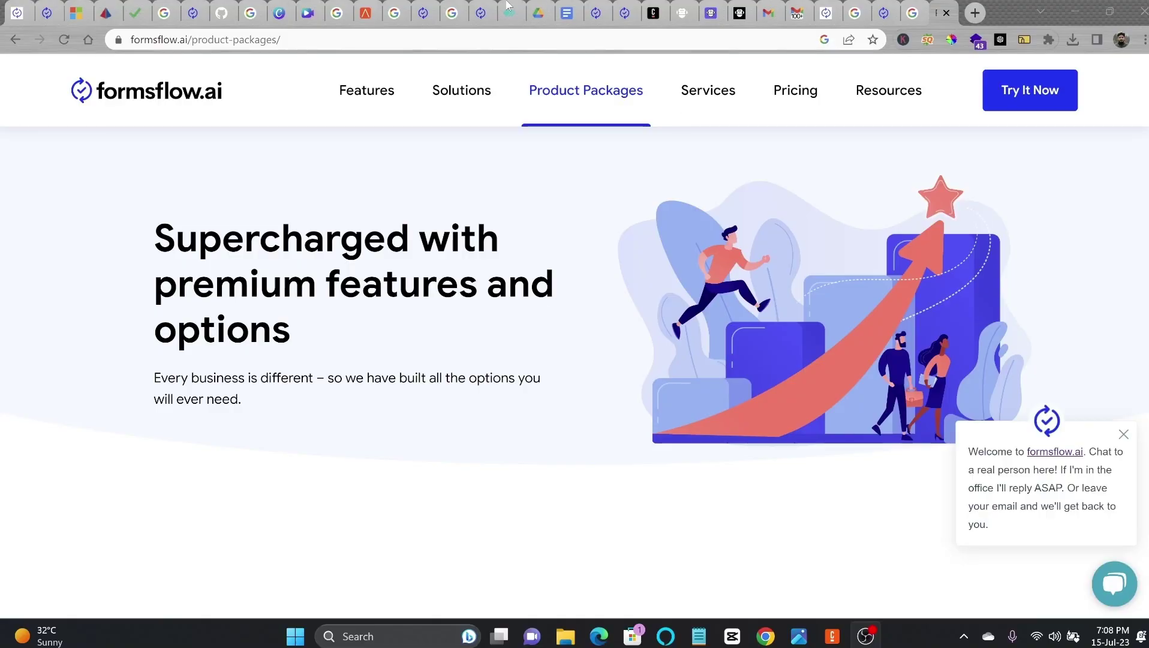
# Step: Jump to the Premium section, then the Premium Cloud section of Product Packages
pyautogui.moveTo(574, 111)
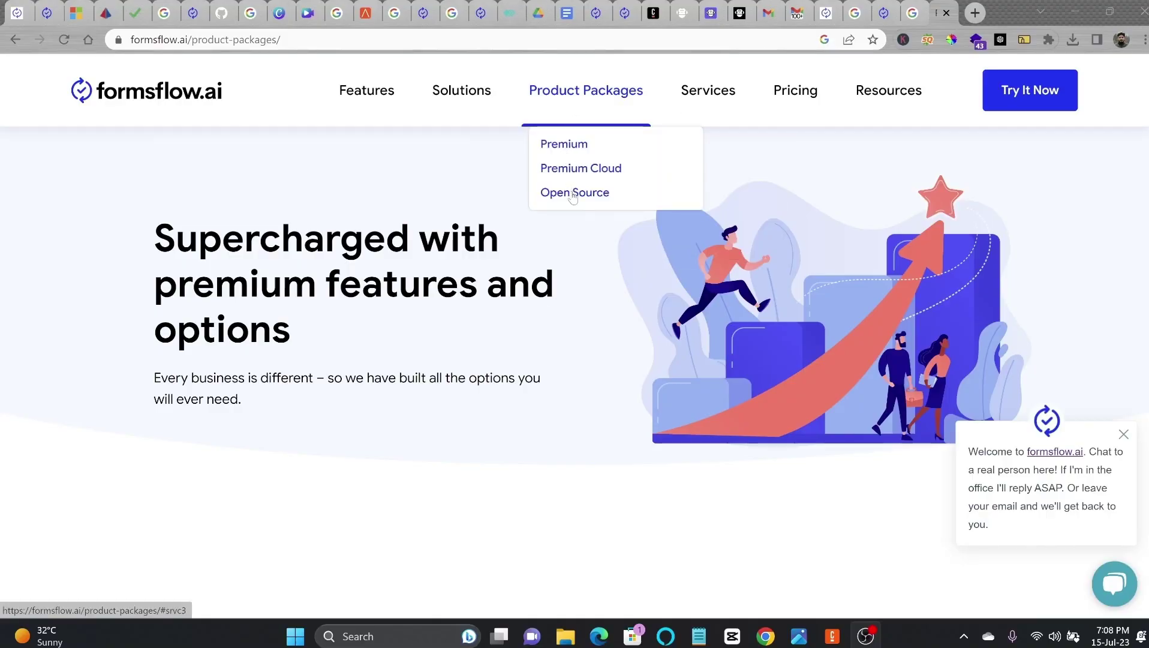
pyautogui.click(575, 147)
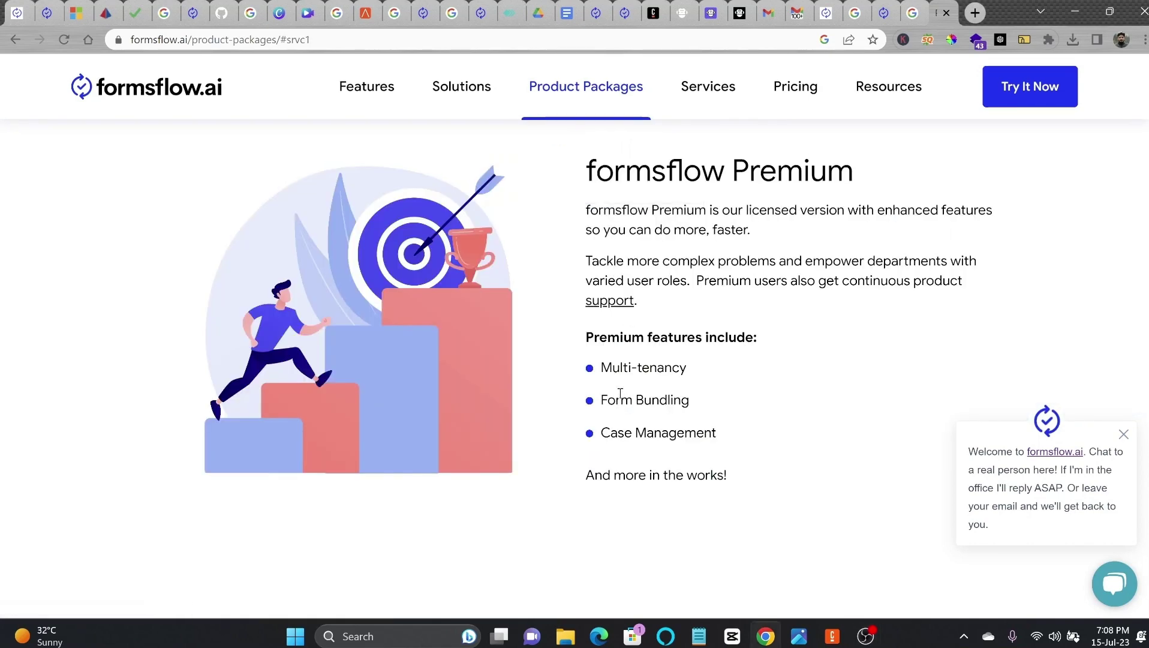
pyautogui.click(564, 160)
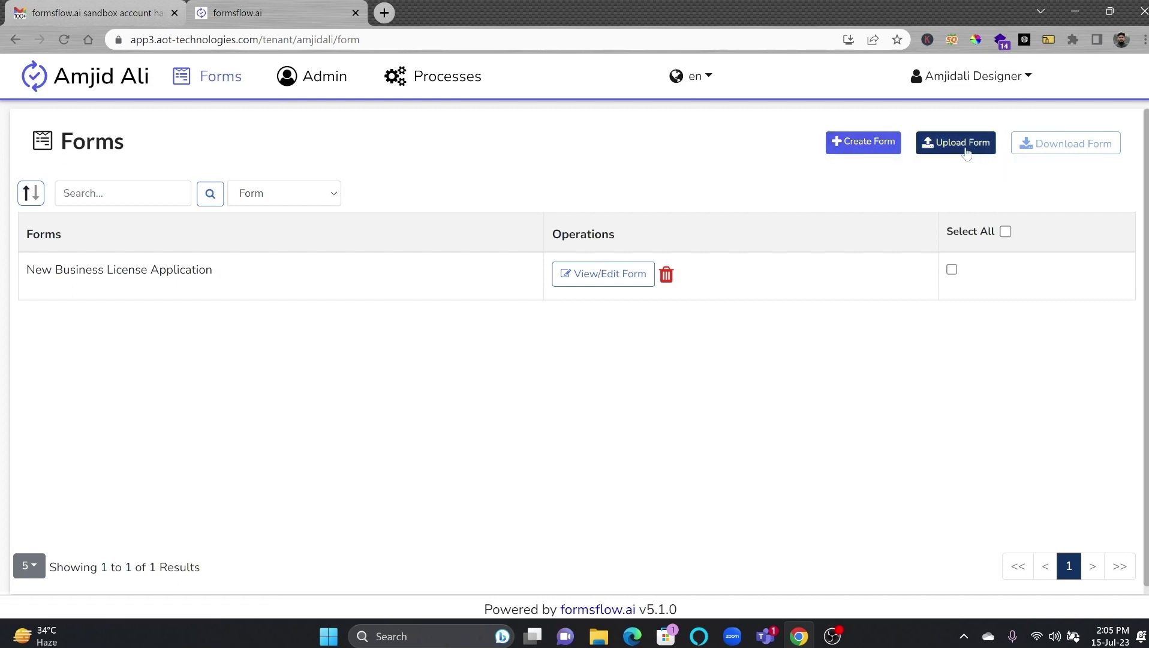
# Step: Start a new form and set its display to Form after trying Wizard
pyautogui.click(873, 144)
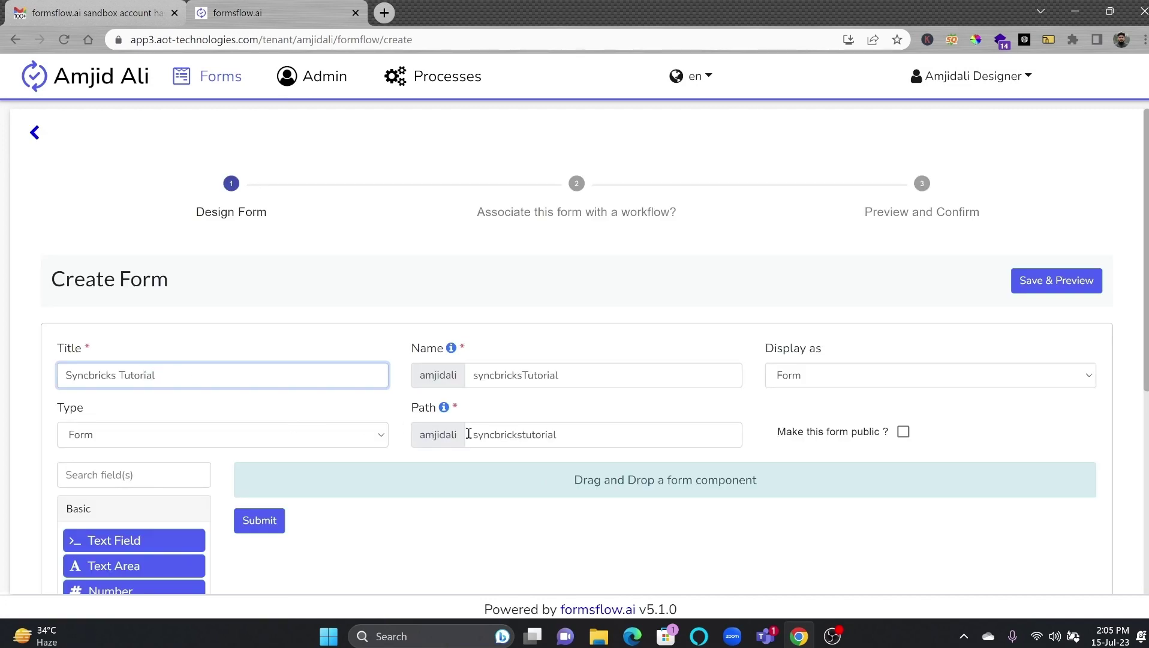
pyautogui.scroll(-3, 544, 402)
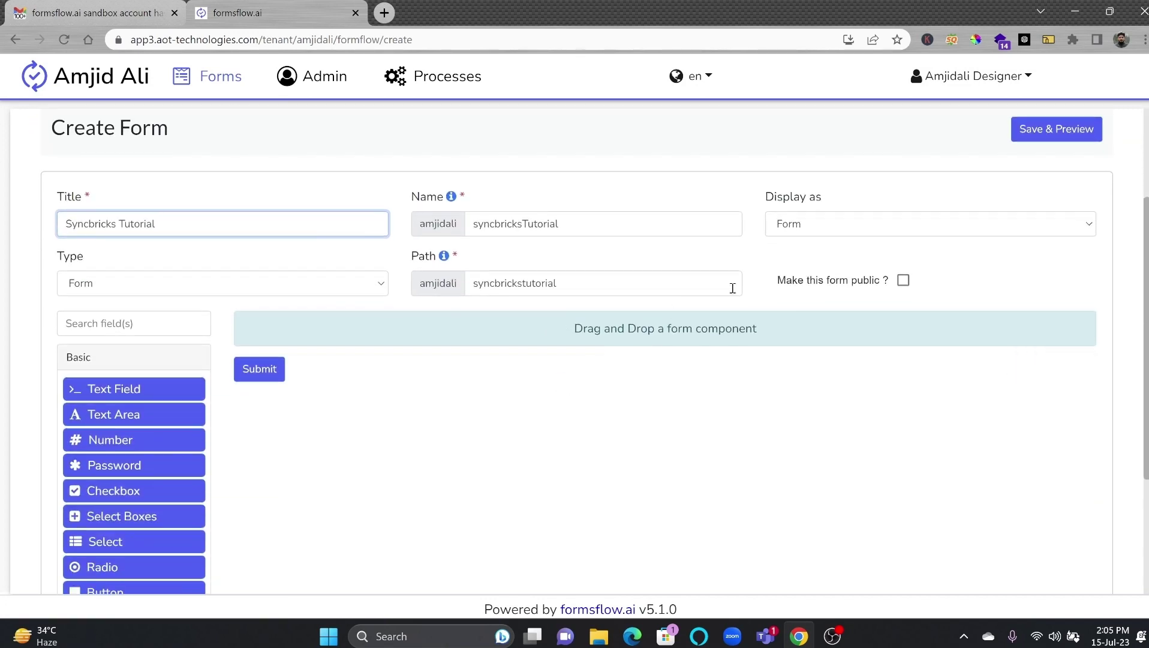
pyautogui.click(797, 225)
pyautogui.click(793, 257)
pyautogui.click(788, 243)
pyautogui.click(803, 224)
pyautogui.click(804, 258)
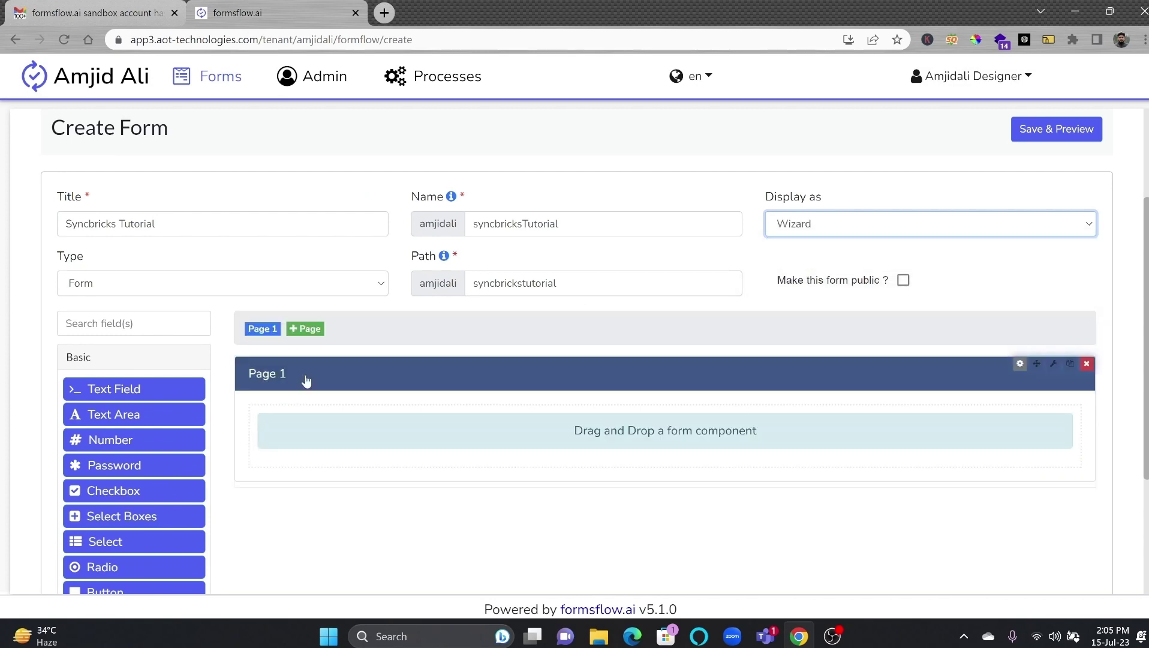
pyautogui.click(822, 228)
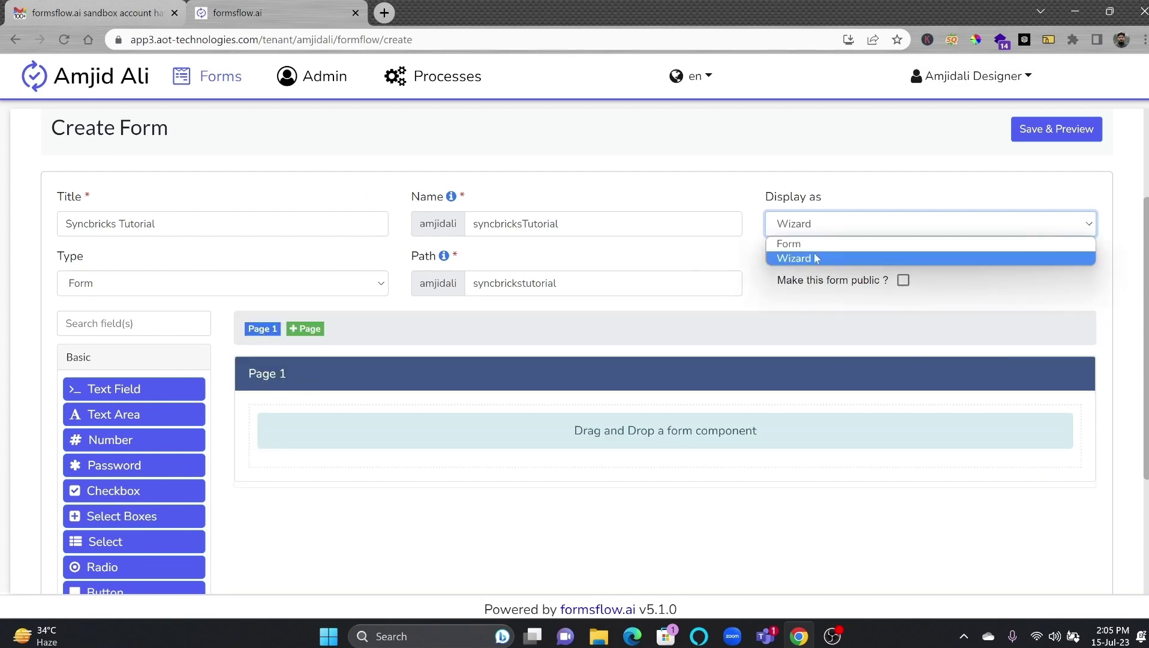
pyautogui.click(814, 243)
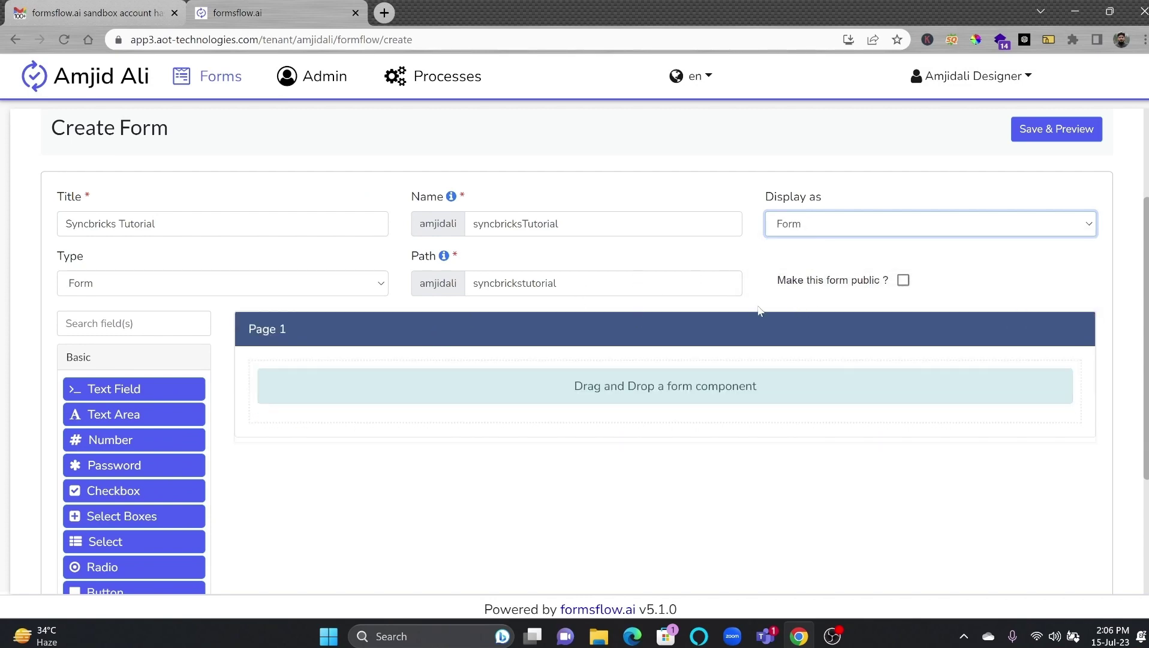
# Step: Add a Text Area to Page 1 and review its Data and Validation settings
pyautogui.scroll(-2, 395, 336)
pyautogui.moveTo(113, 294); pyautogui.dragTo(587, 298)
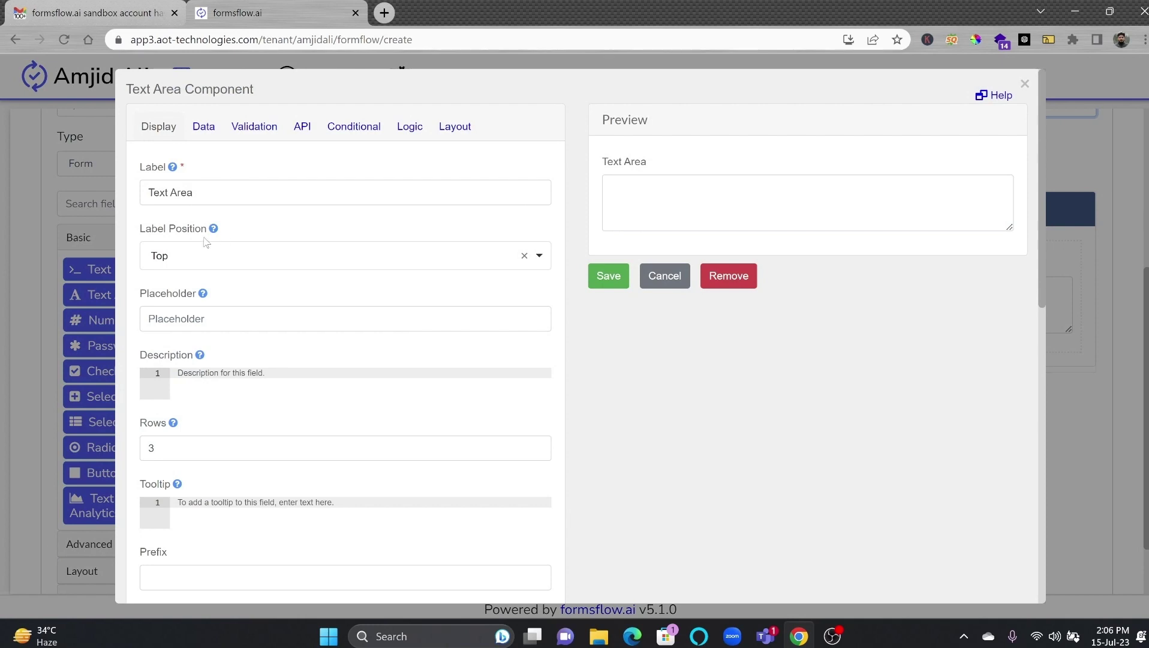
pyautogui.click(203, 128)
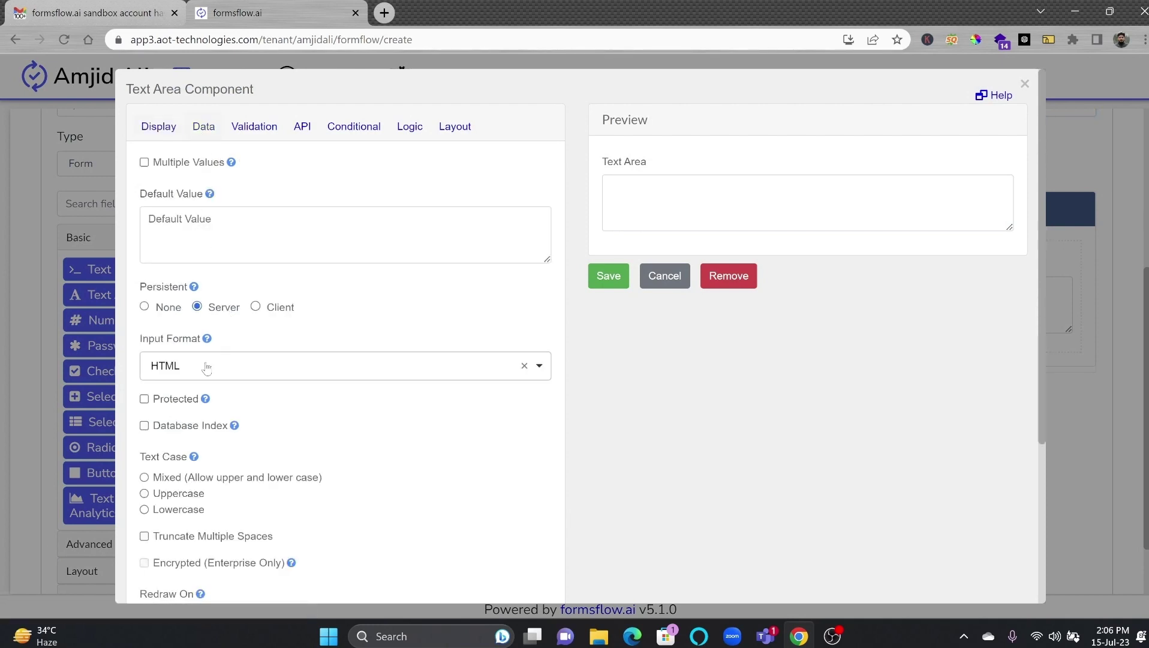
pyautogui.click(245, 127)
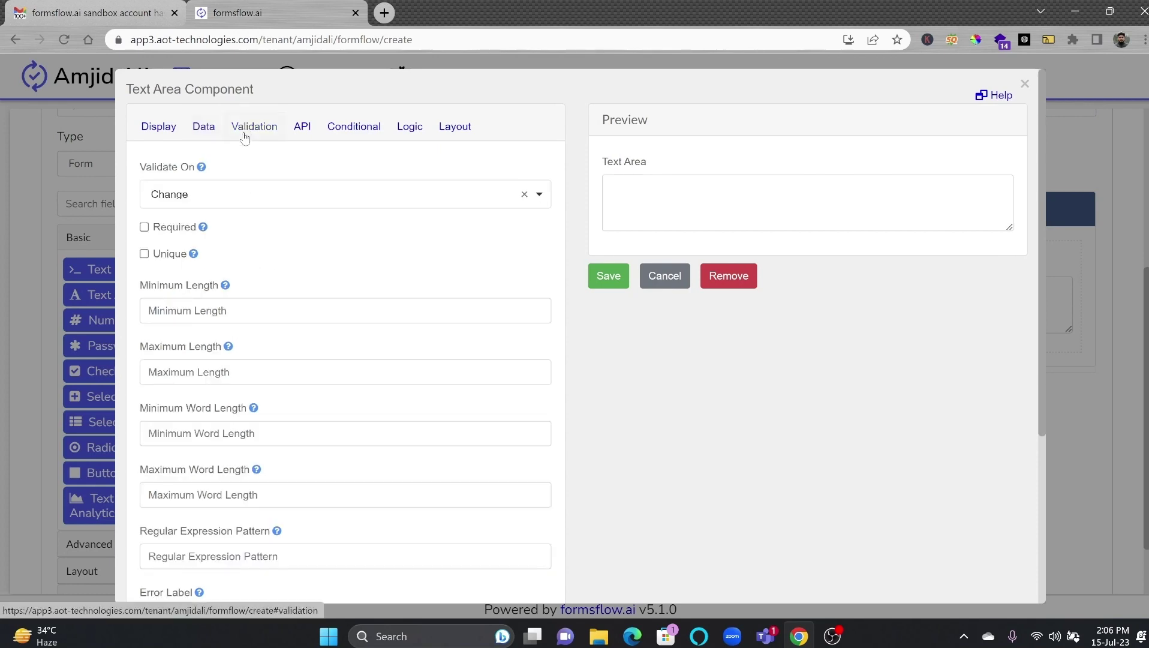
pyautogui.click(205, 204)
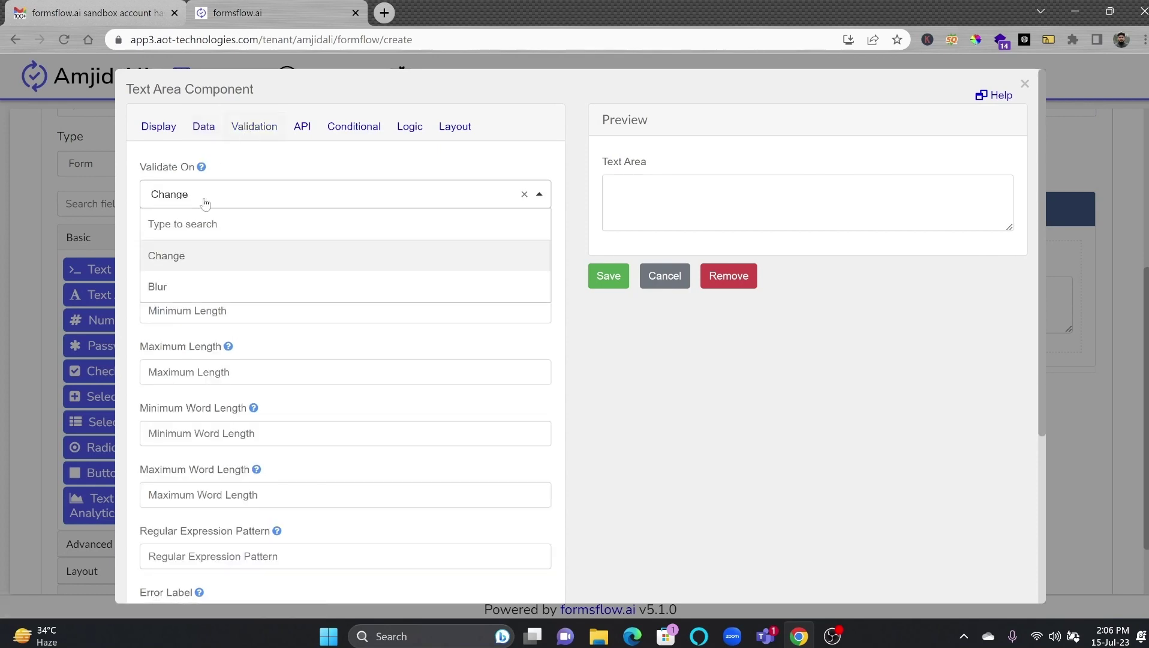
# Step: Add a custom property row with key 'key' on the text area's API tab
pyautogui.click(302, 126)
pyautogui.click(200, 366)
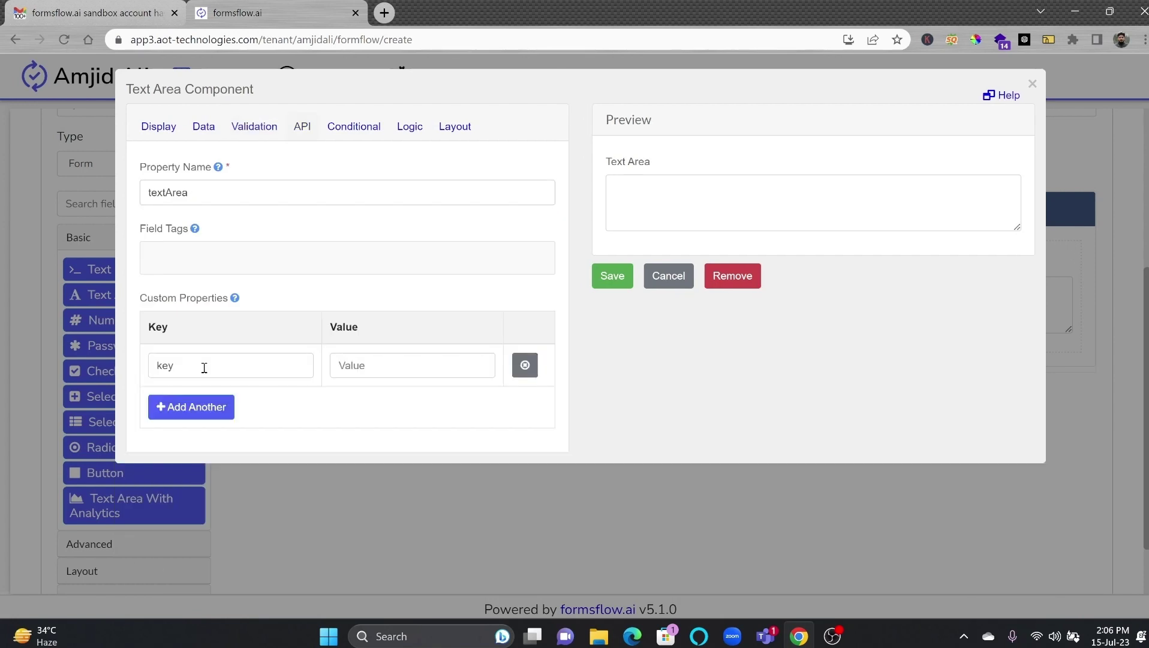
pyautogui.click(244, 372)
pyautogui.write('key')
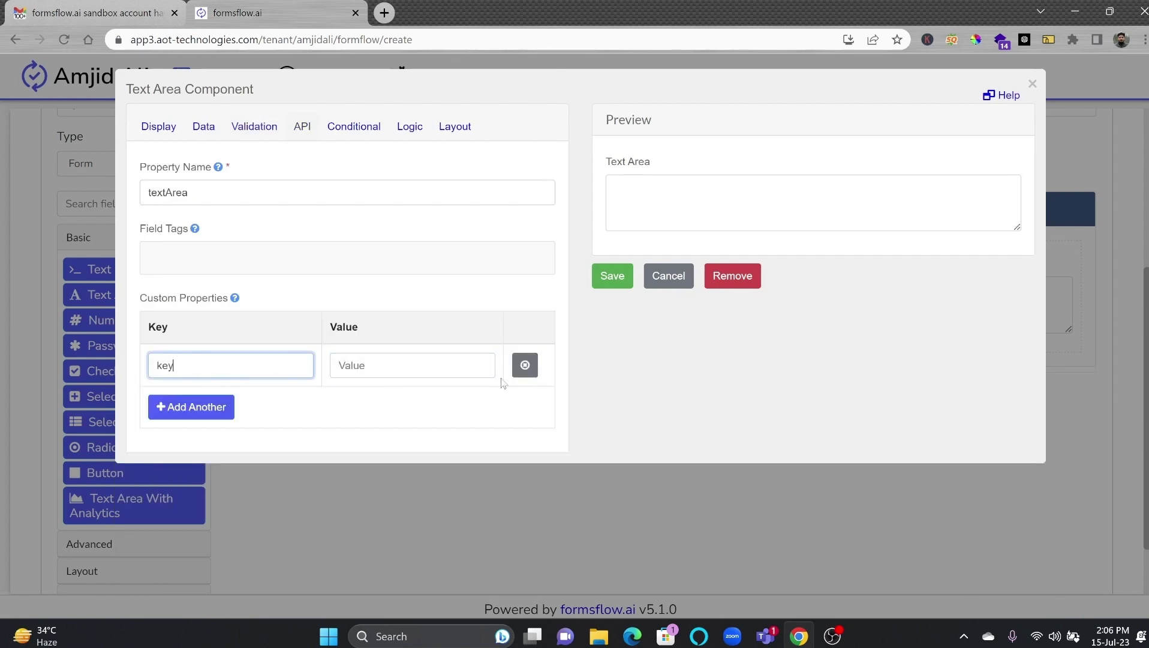
# Step: Review the text area's Conditional settings, including the advanced conditions section
pyautogui.click(354, 126)
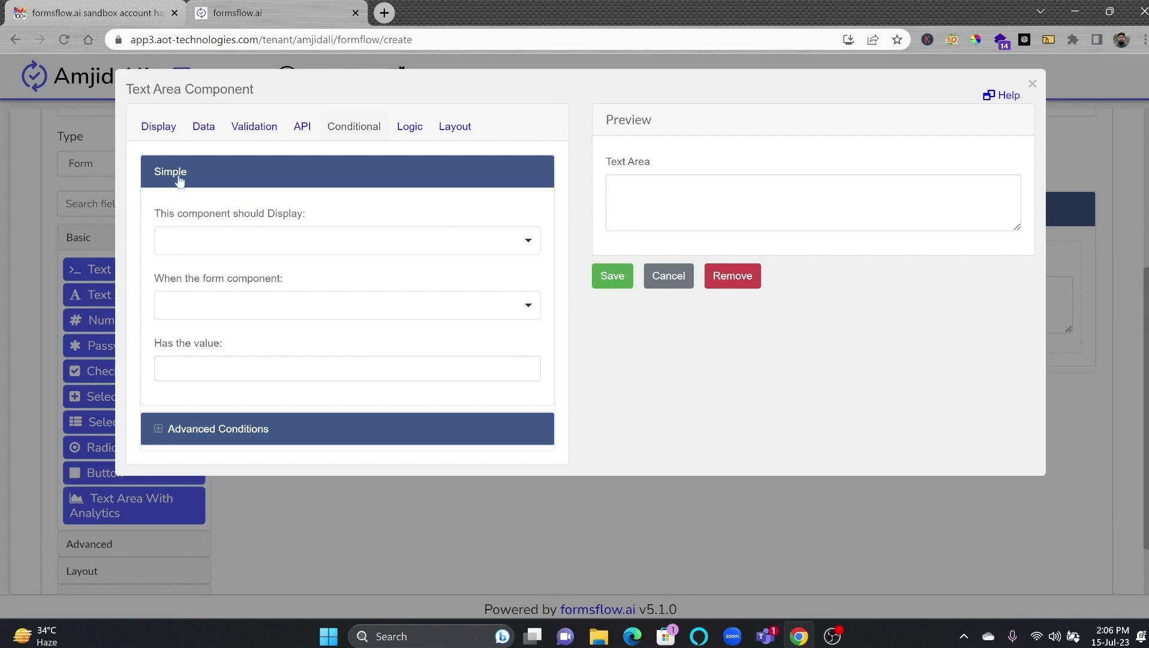
pyautogui.click(197, 429)
pyautogui.scroll(-1, 203, 430)
pyautogui.scroll(-1, 204, 430)
pyautogui.moveTo(161, 314); pyautogui.dragTo(406, 322)
pyautogui.scroll(3, 406, 322)
# Step: Try adding a Logic rule, then discard the text area without saving
pyautogui.click(409, 126)
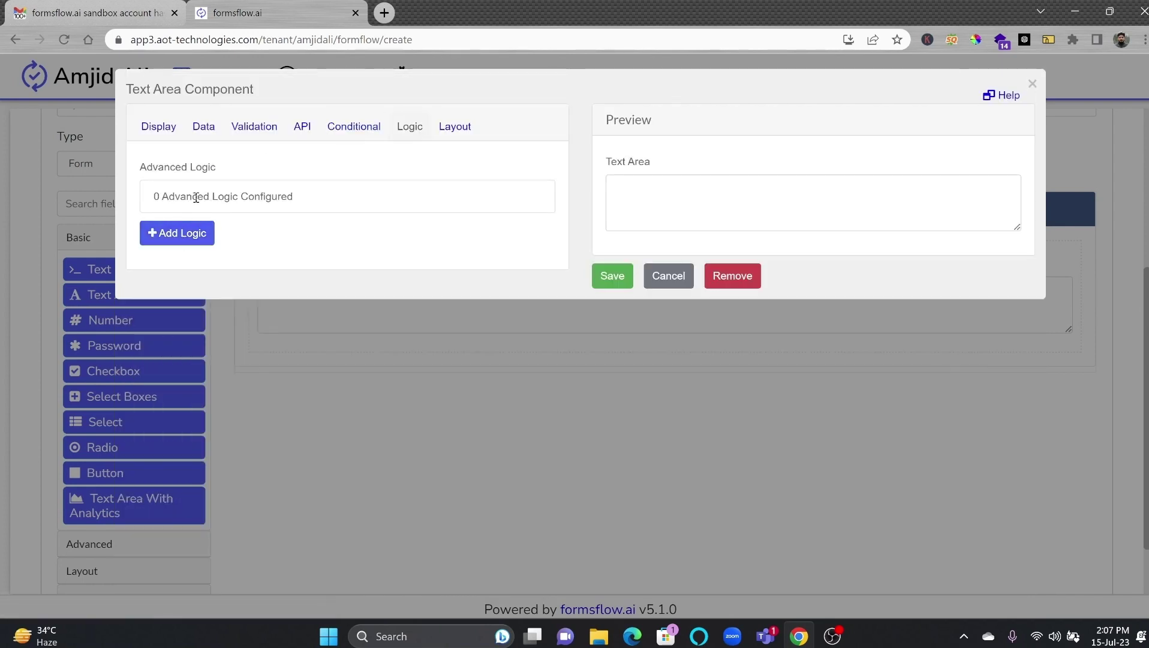
pyautogui.click(190, 232)
pyautogui.click(198, 368)
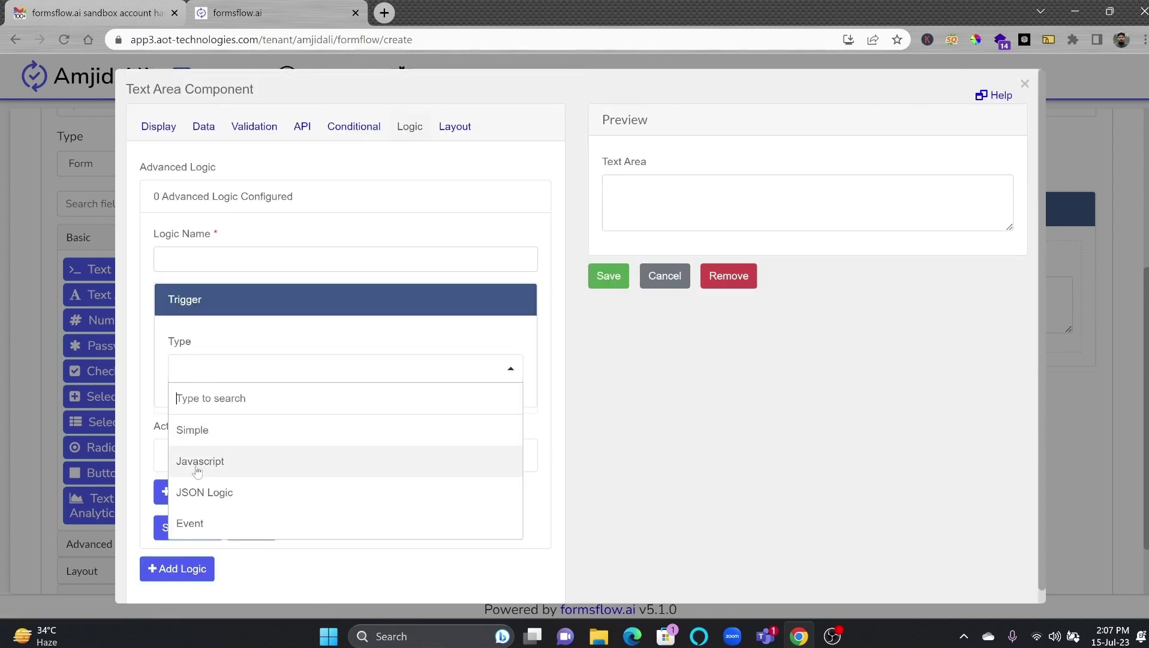
pyautogui.click(364, 232)
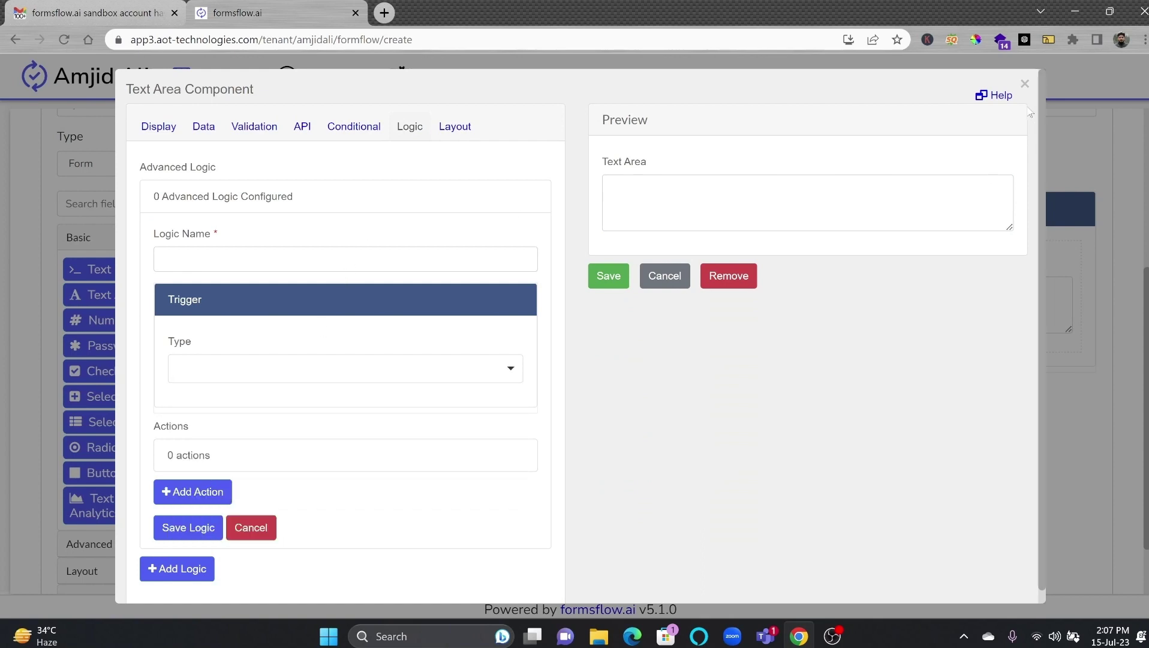
pyautogui.click(1024, 85)
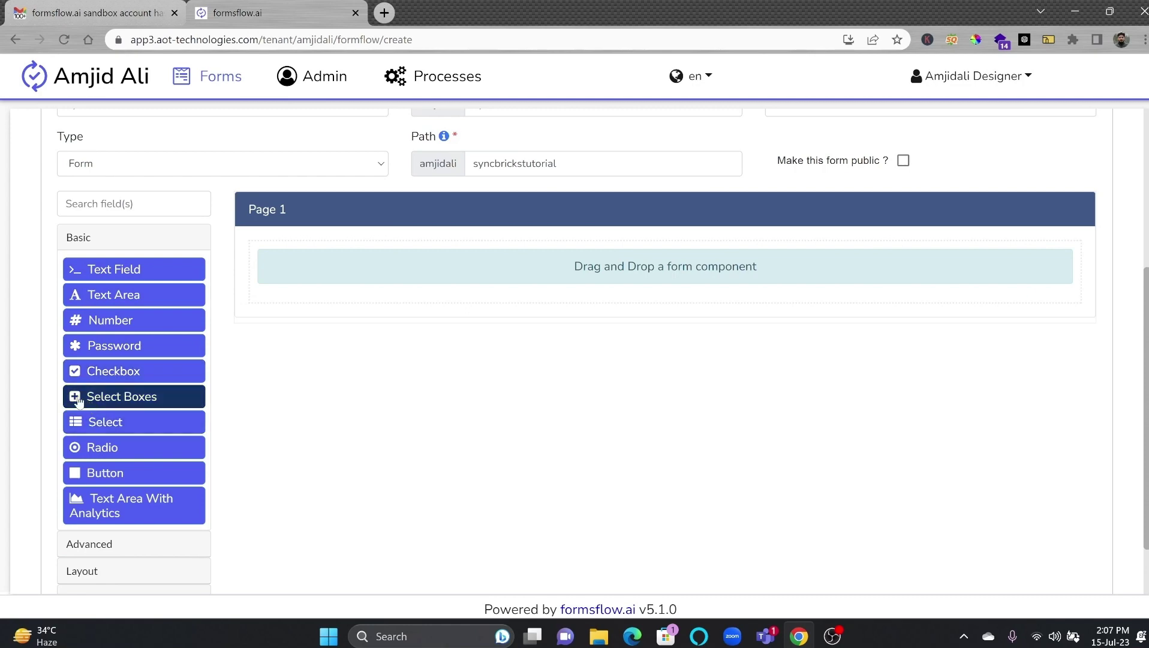
# Step: Drag basic fields and a Submit button onto Page 1
pyautogui.moveTo(117, 419); pyautogui.dragTo(221, 388)
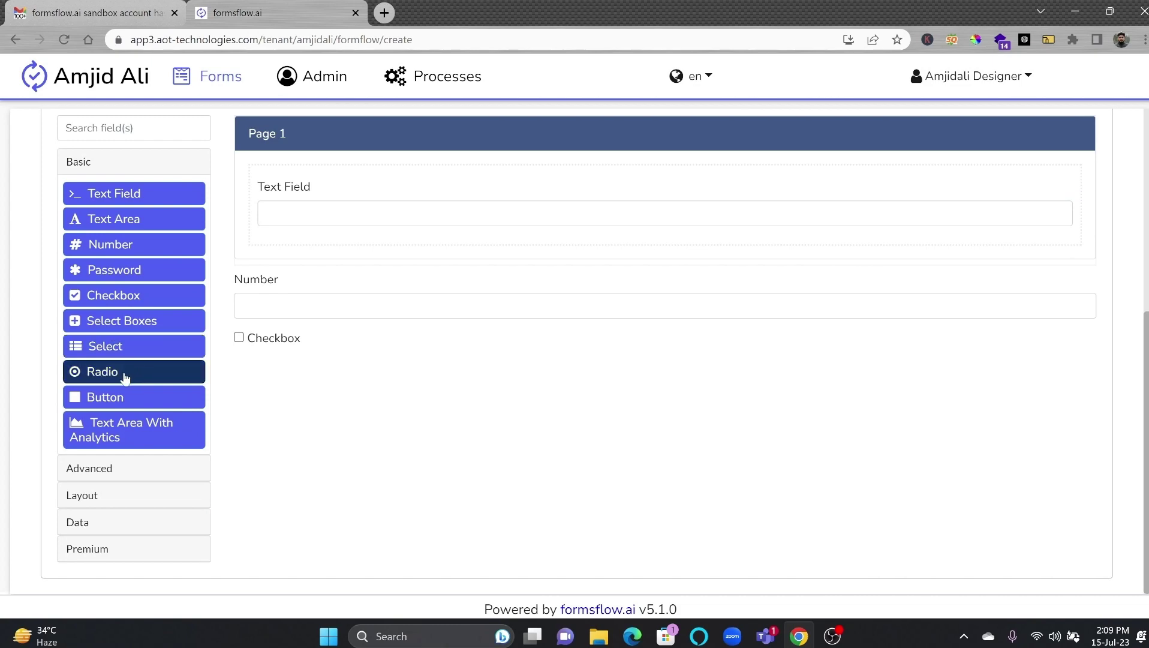
pyautogui.moveTo(122, 397); pyautogui.dragTo(345, 371)
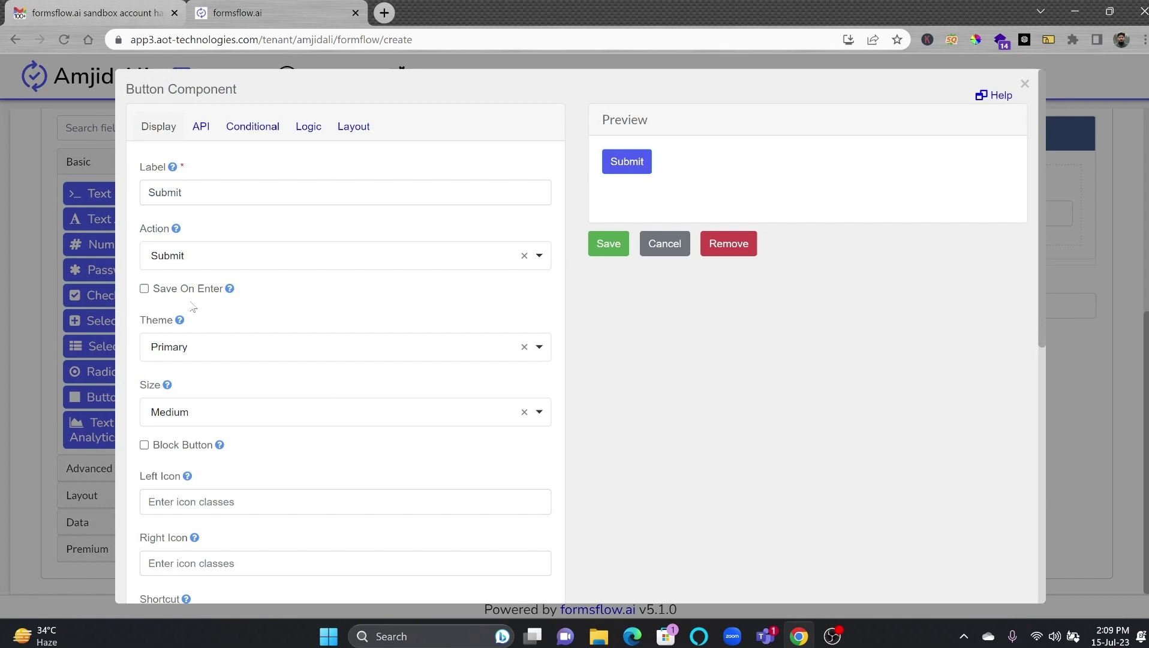
pyautogui.scroll(-1, 233, 354)
pyautogui.scroll(-1, 341, 289)
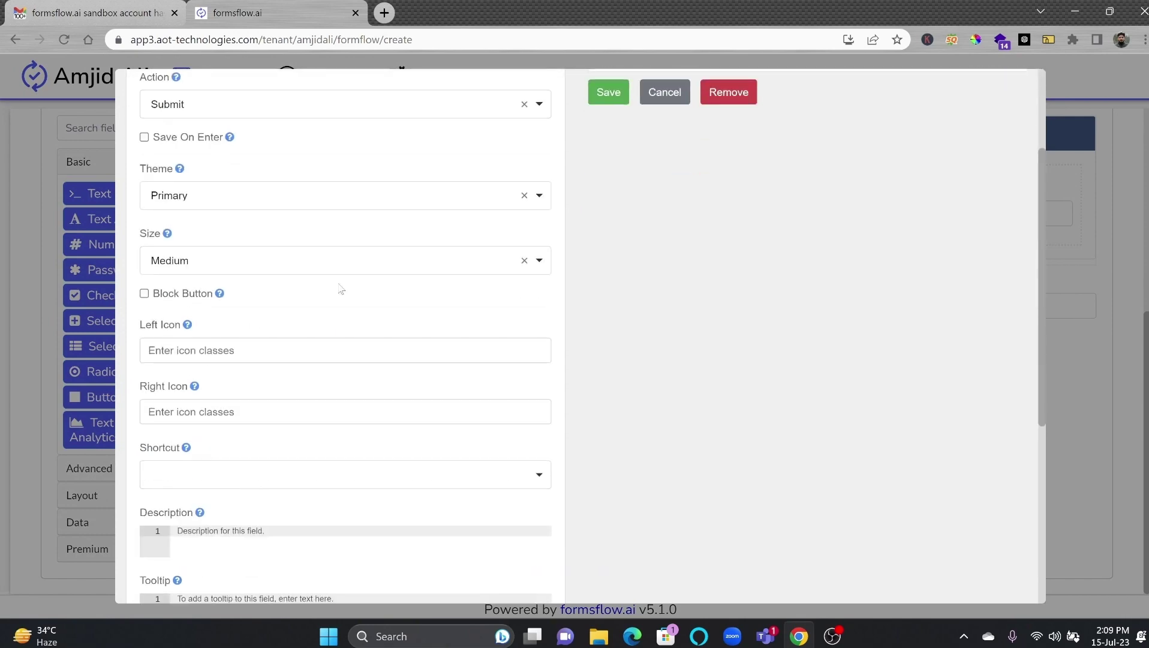
pyautogui.scroll(-2, 657, 205)
# Step: Add a Text Area With Analytics field and a Signature pad below it, testing the pad
pyautogui.press('Escape')
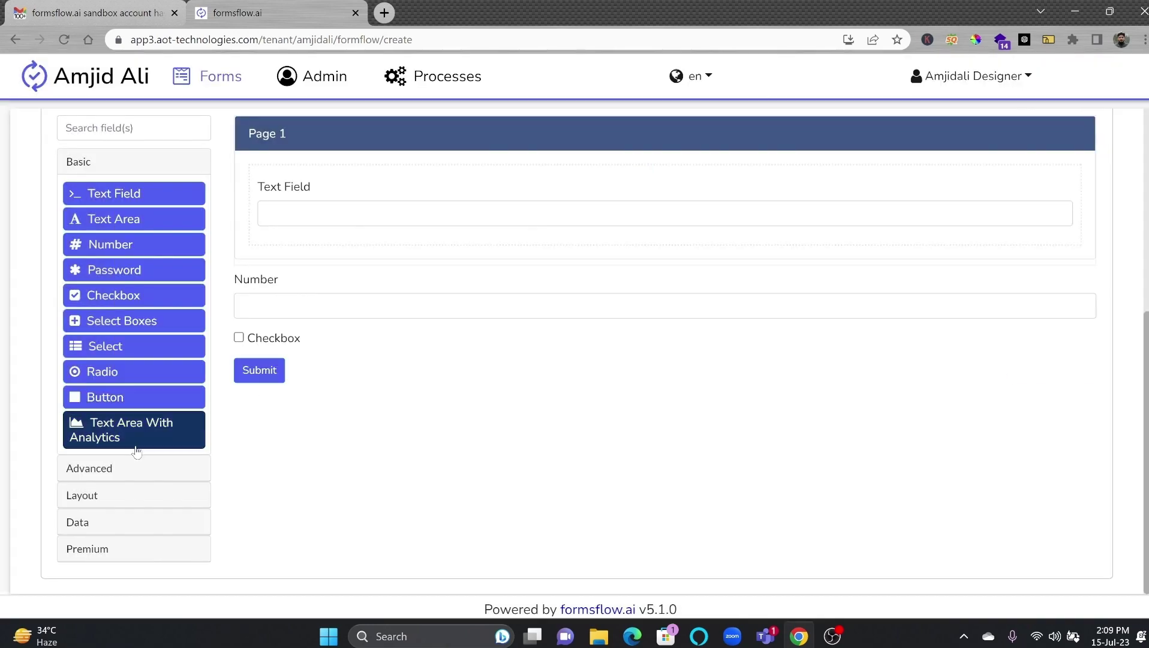
pyautogui.moveTo(90, 429); pyautogui.dragTo(572, 309)
pyautogui.press('Escape')
pyautogui.click(95, 469)
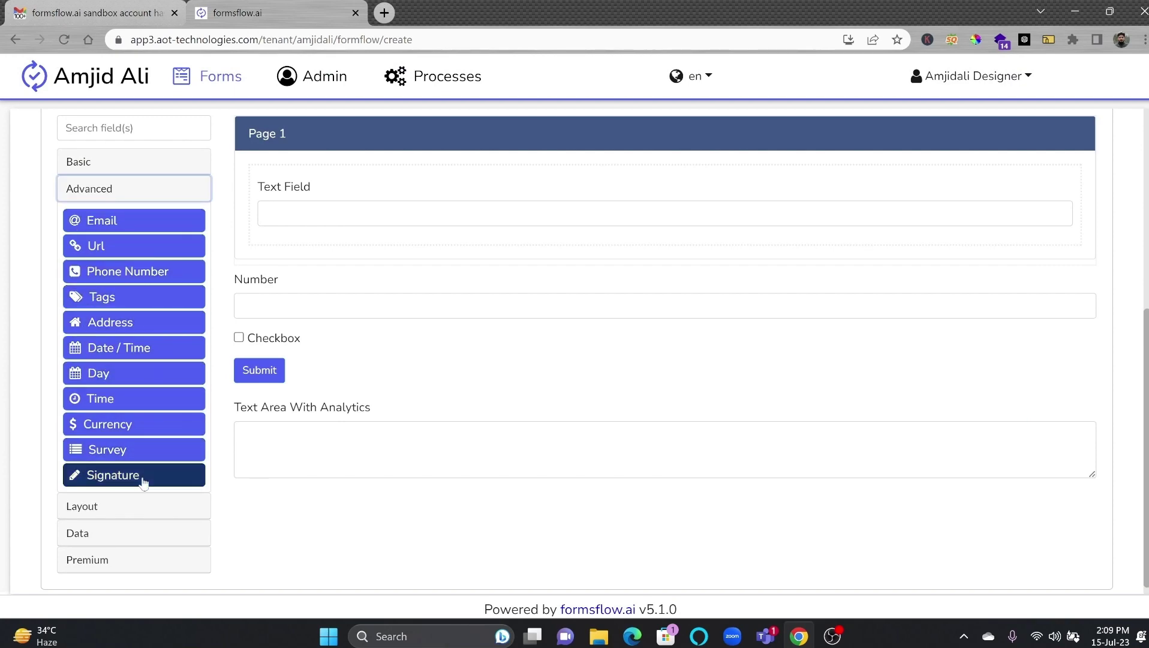
pyautogui.moveTo(144, 479); pyautogui.dragTo(552, 493)
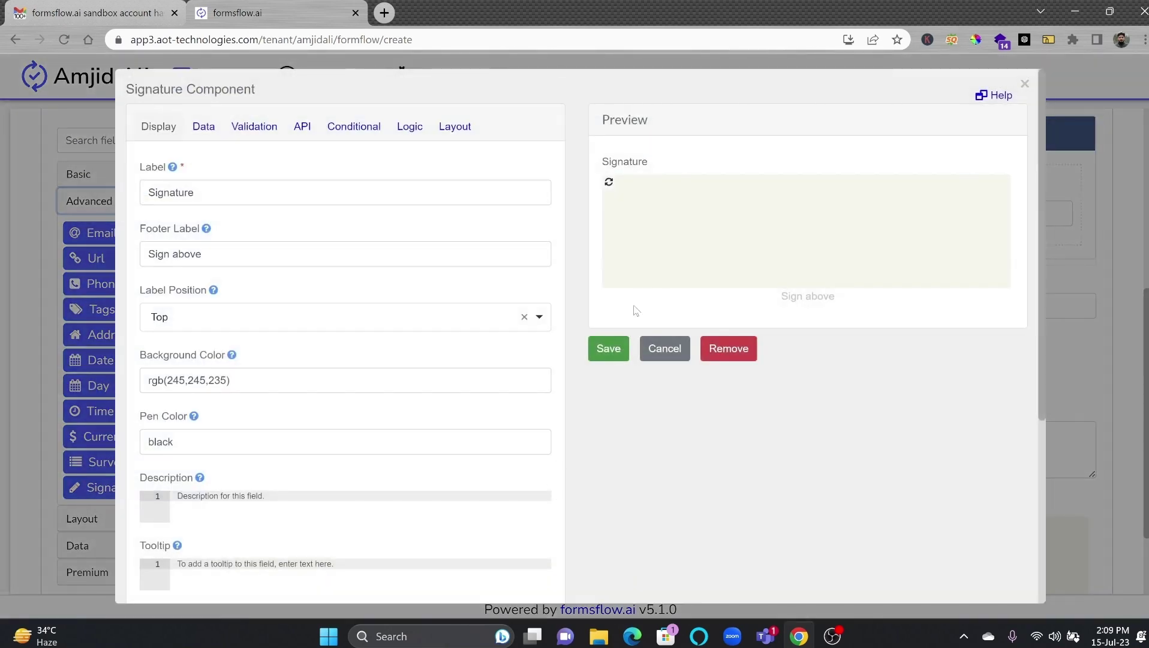
pyautogui.moveTo(655, 245)
pyautogui.mouseDown()
pyautogui.moveTo(745, 234)
pyautogui.moveTo(759, 221)
pyautogui.moveTo(756, 240)
pyautogui.moveTo(828, 223)
pyautogui.mouseUp()
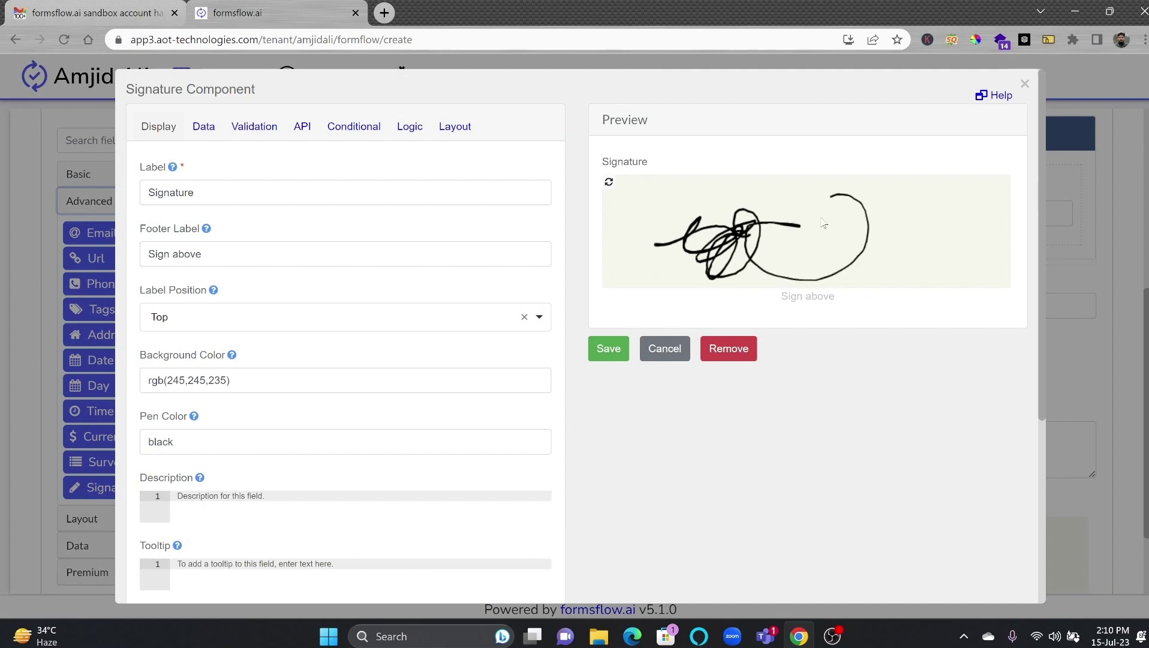
pyautogui.click(648, 347)
# Step: Browse the Layout, Data and Premium component groups in the builder
pyautogui.scroll(-2, 400, 410)
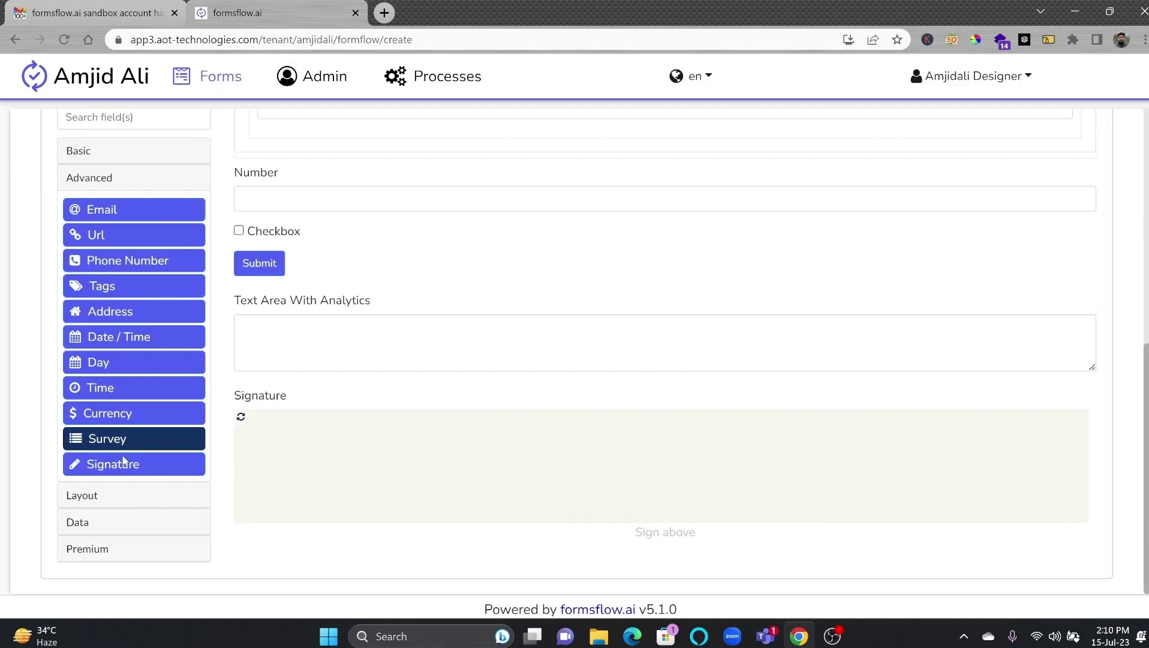
pyautogui.click(108, 494)
pyautogui.click(108, 469)
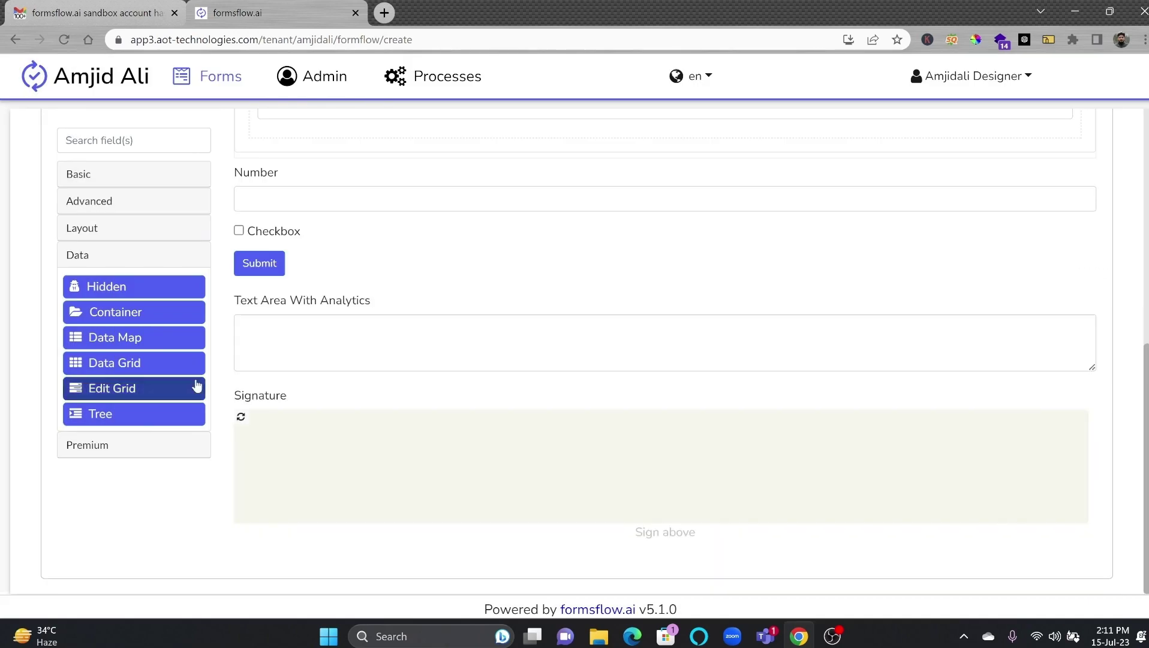
pyautogui.click(108, 444)
pyautogui.scroll(8, 407, 298)
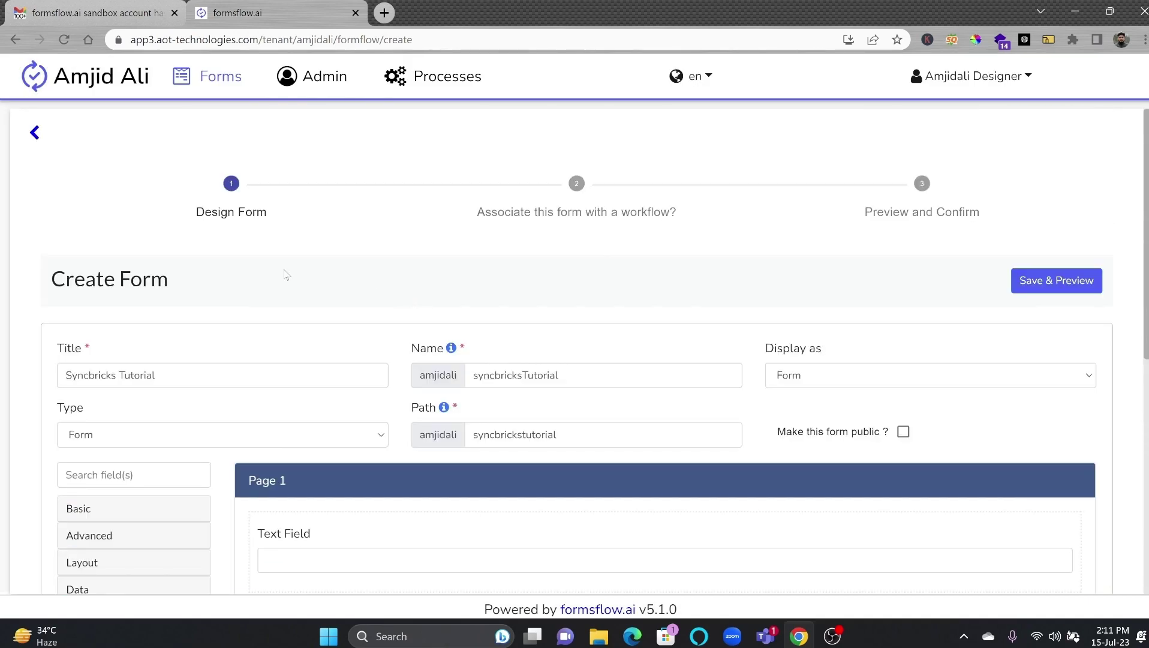
pyautogui.scroll(-3, 286, 274)
pyautogui.scroll(3, 286, 274)
pyautogui.scroll(-6, 269, 282)
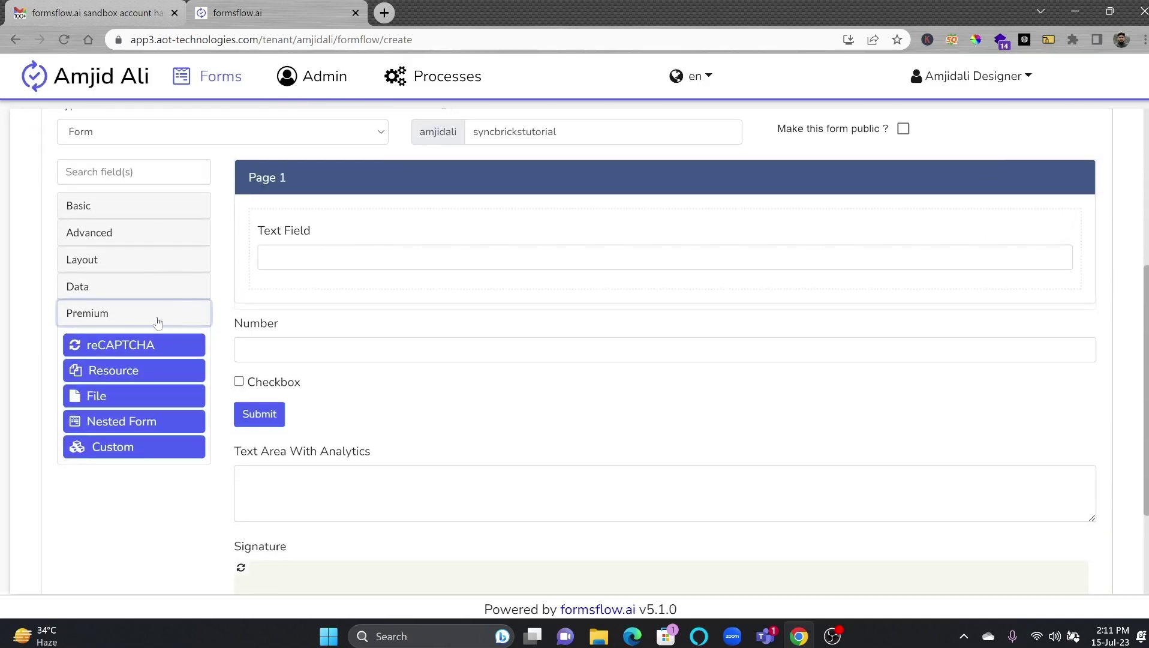
pyautogui.scroll(5, 115, 328)
pyautogui.scroll(2, 162, 294)
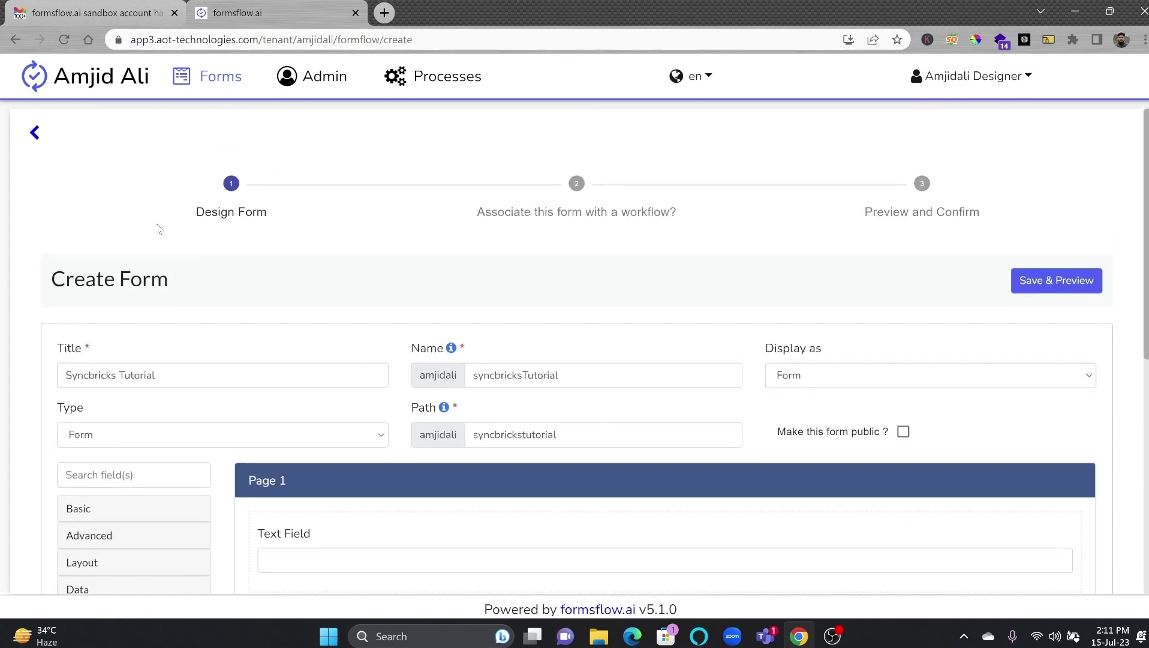
# Step: Return to the Forms list, go to Processes, and dismiss the existing workflow list
pyautogui.click(35, 131)
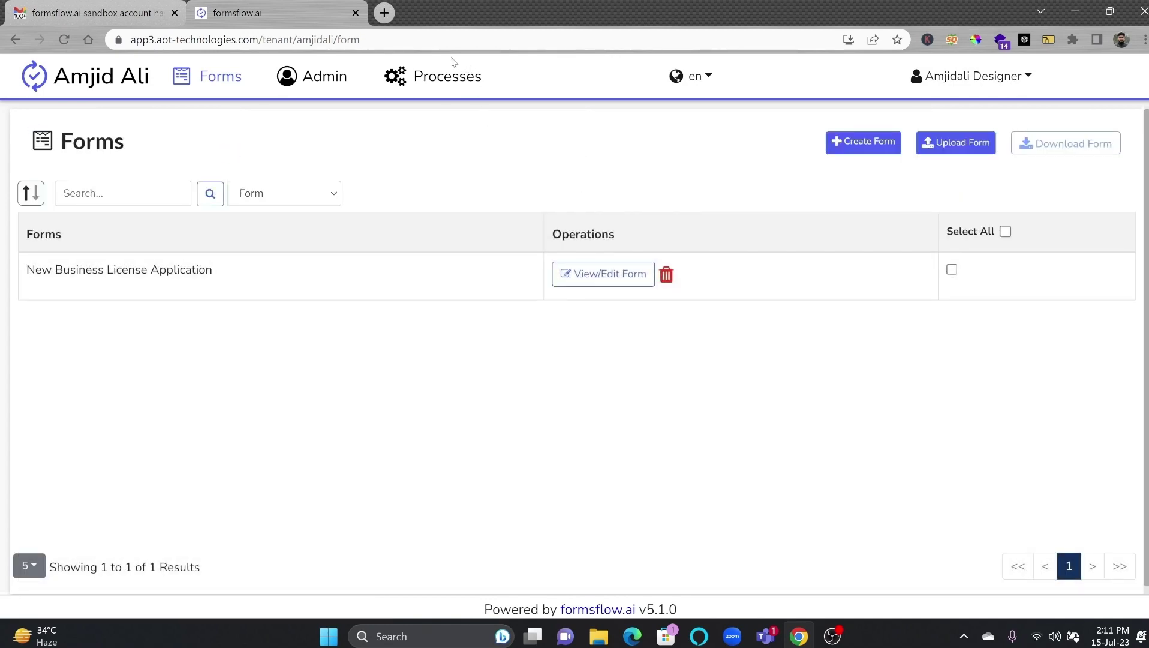
pyautogui.click(441, 76)
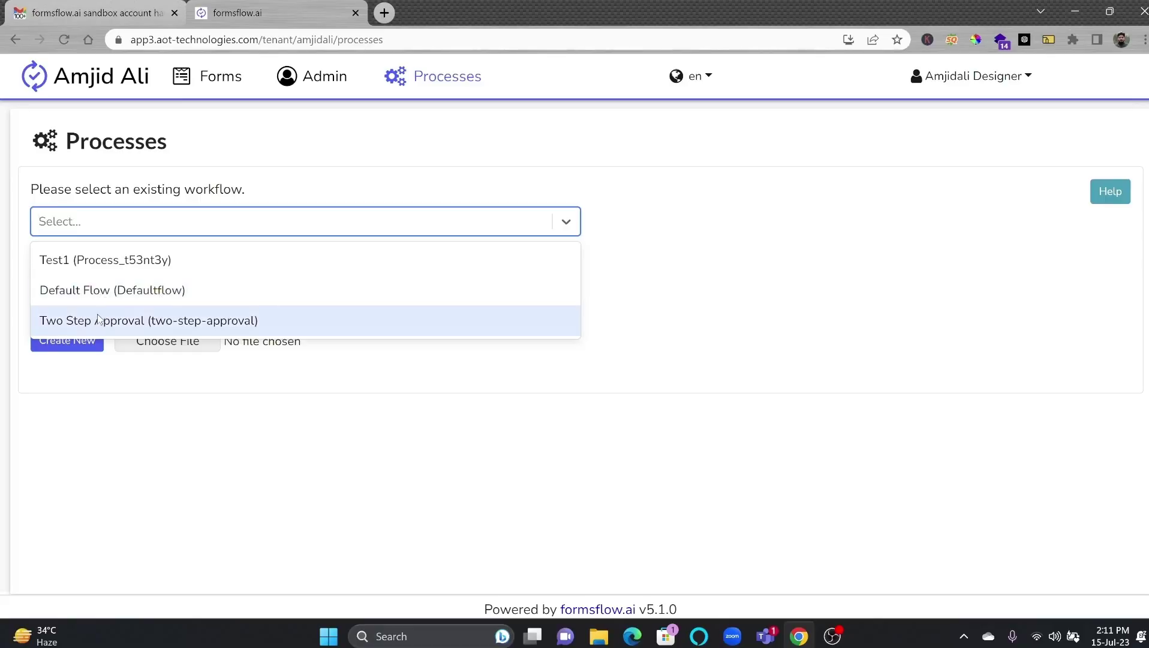
pyautogui.click(680, 270)
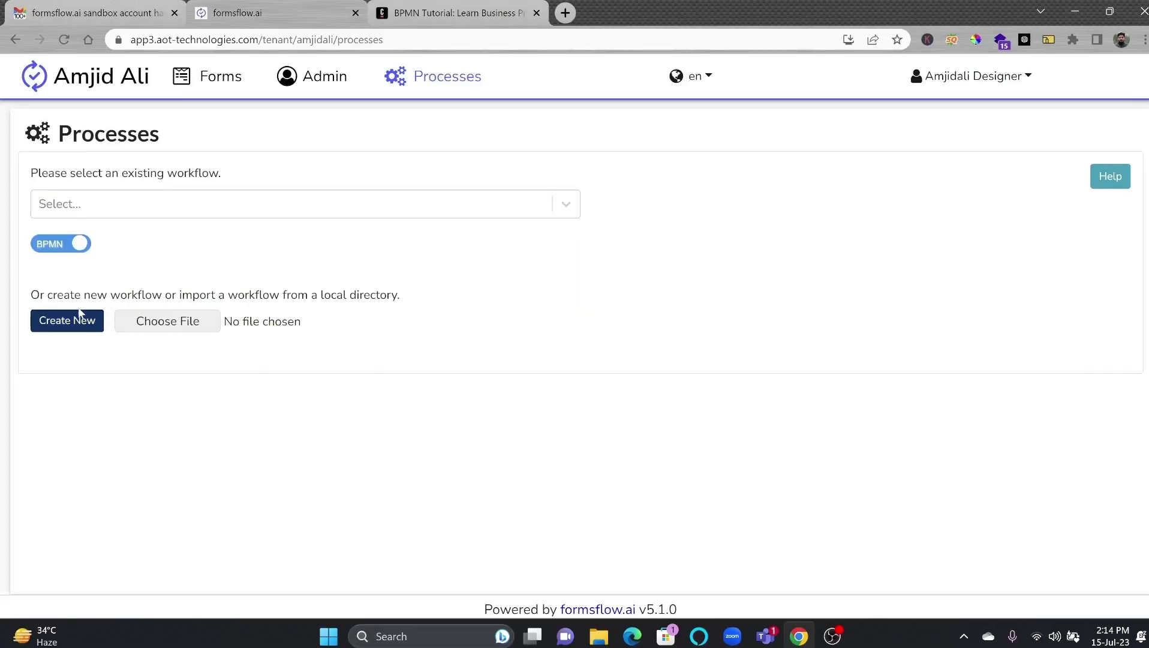
# Step: Start a blank BPMN workflow and name the process 'Syncbricks Tutorials'
pyautogui.click(78, 322)
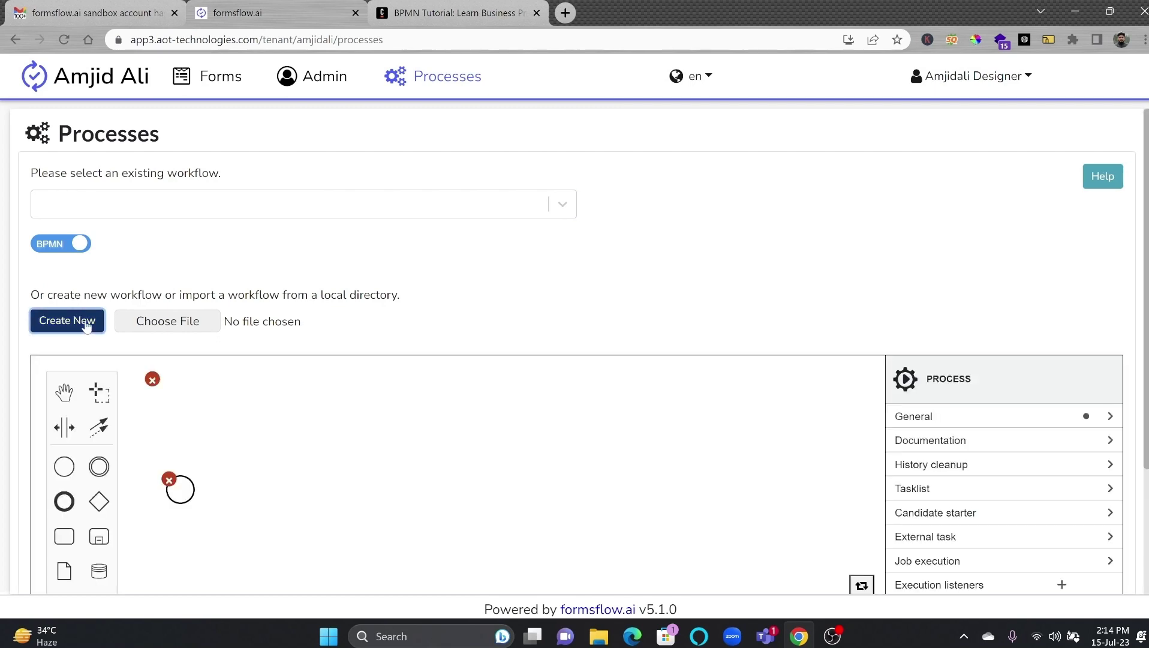
pyautogui.scroll(-3, 224, 343)
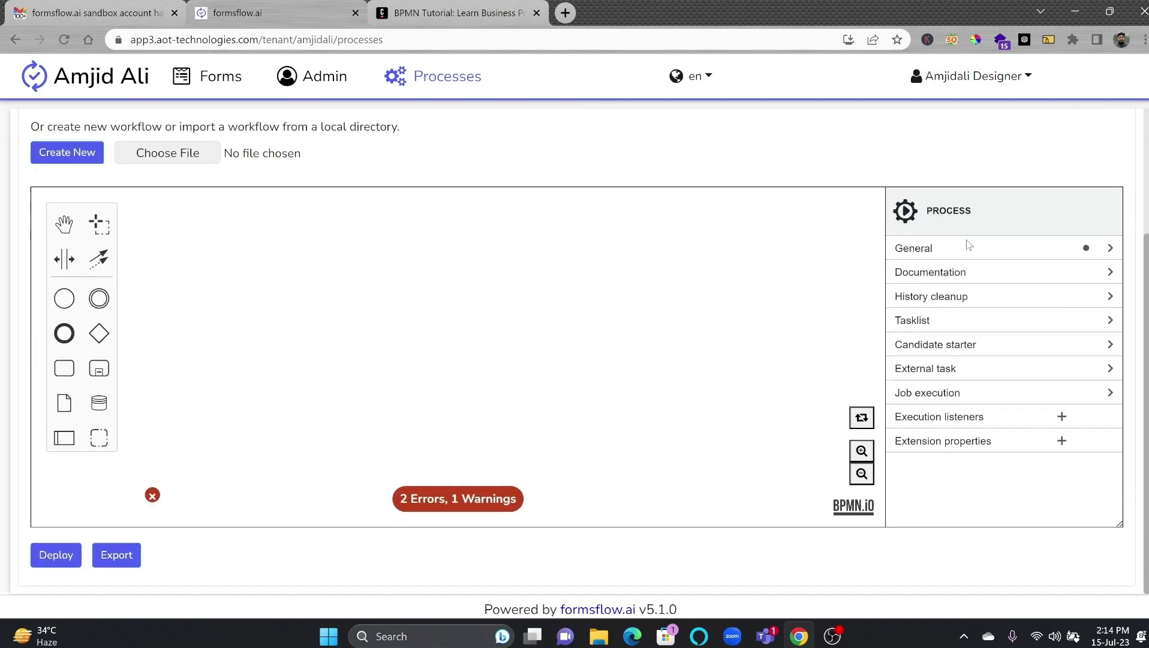
pyautogui.click(896, 247)
pyautogui.click(934, 289)
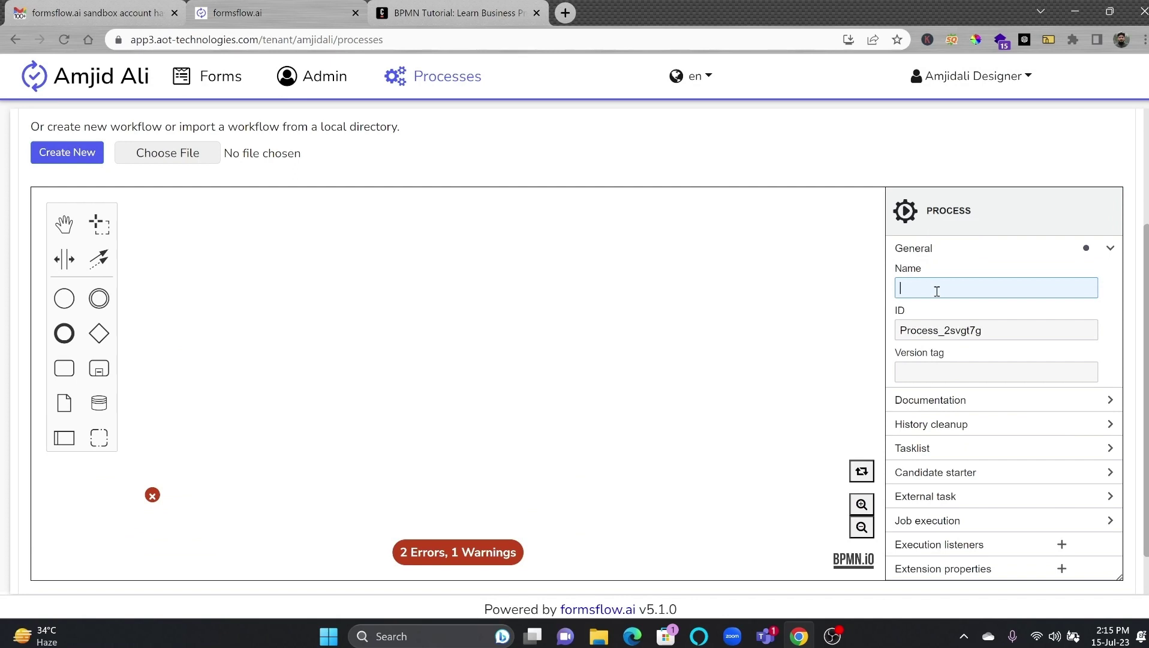
pyautogui.write('Syncbricks Tutorials')
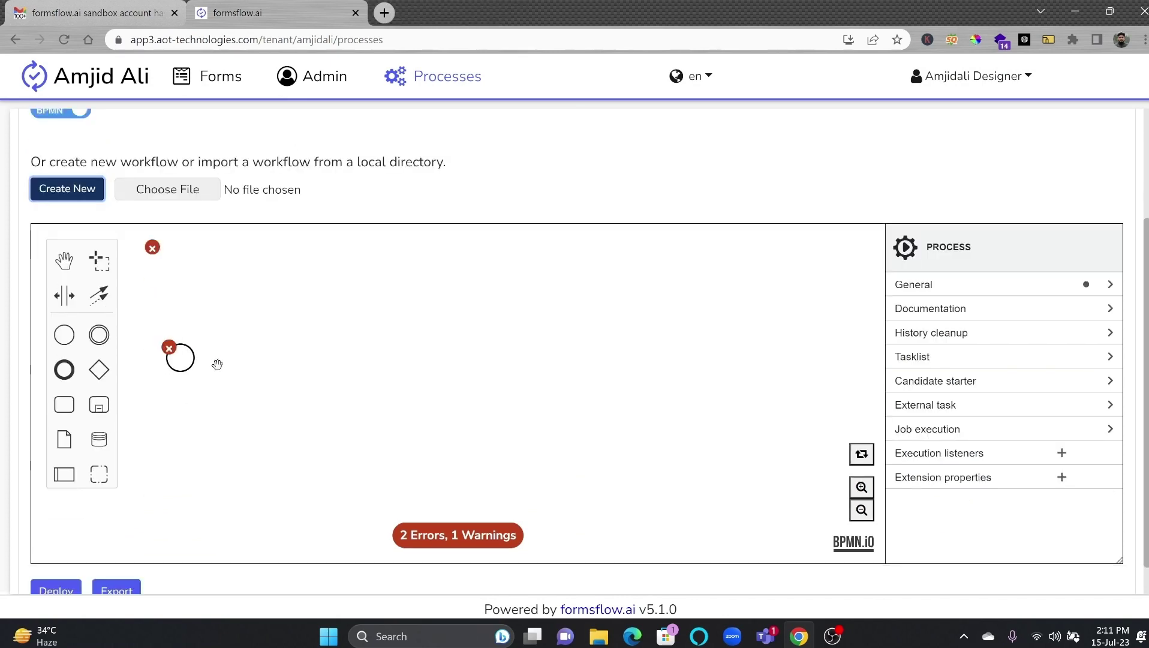
# Step: Build the diagram from start event through two tasks to an end event, then inspect the first task's types
pyautogui.moveTo(190, 365)
pyautogui.mouseDown()
pyautogui.moveTo(193, 334)
pyautogui.moveTo(188, 345)
pyautogui.mouseUp()
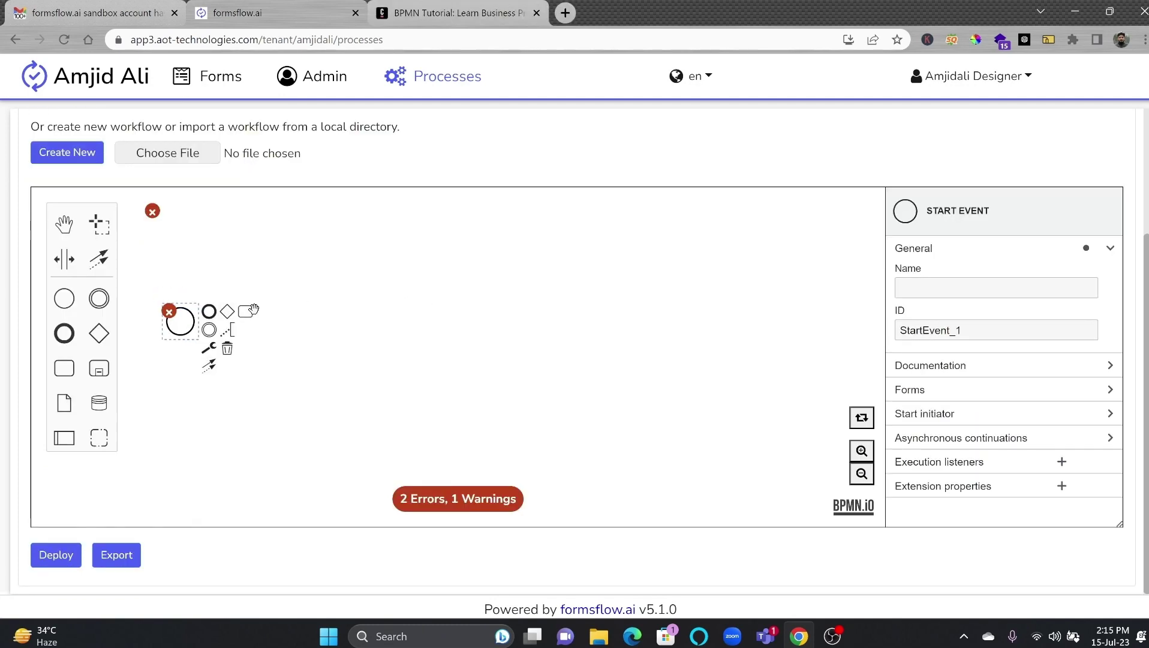
pyautogui.moveTo(247, 311); pyautogui.dragTo(283, 320)
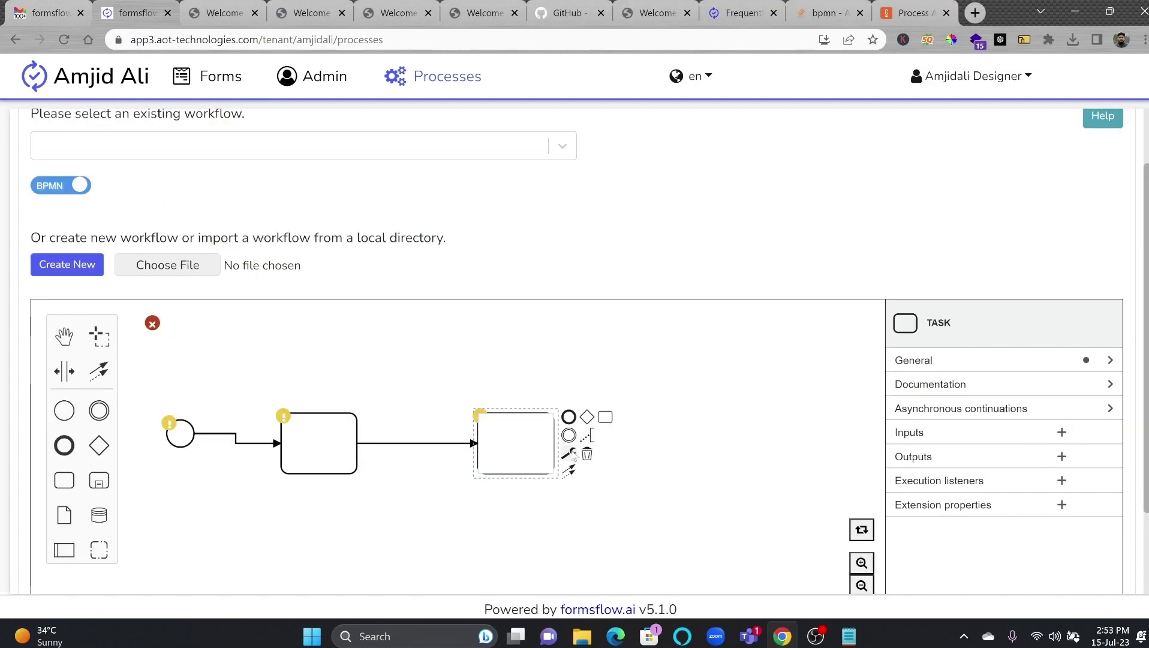
pyautogui.moveTo(569, 416); pyautogui.dragTo(659, 431)
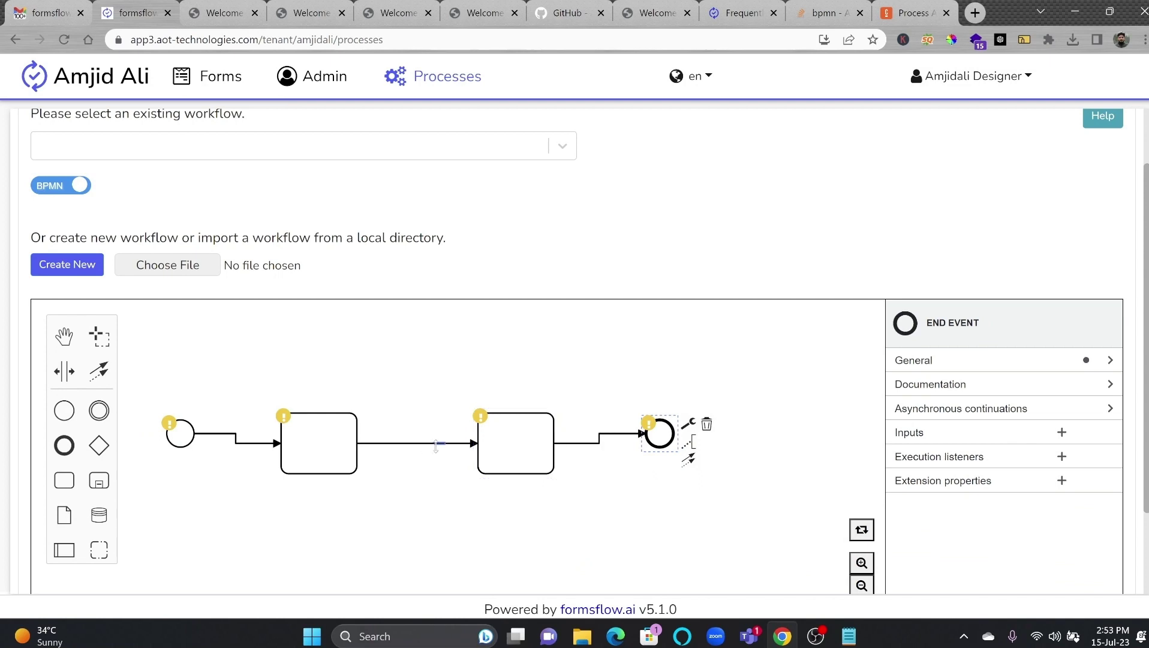
pyautogui.click(331, 438)
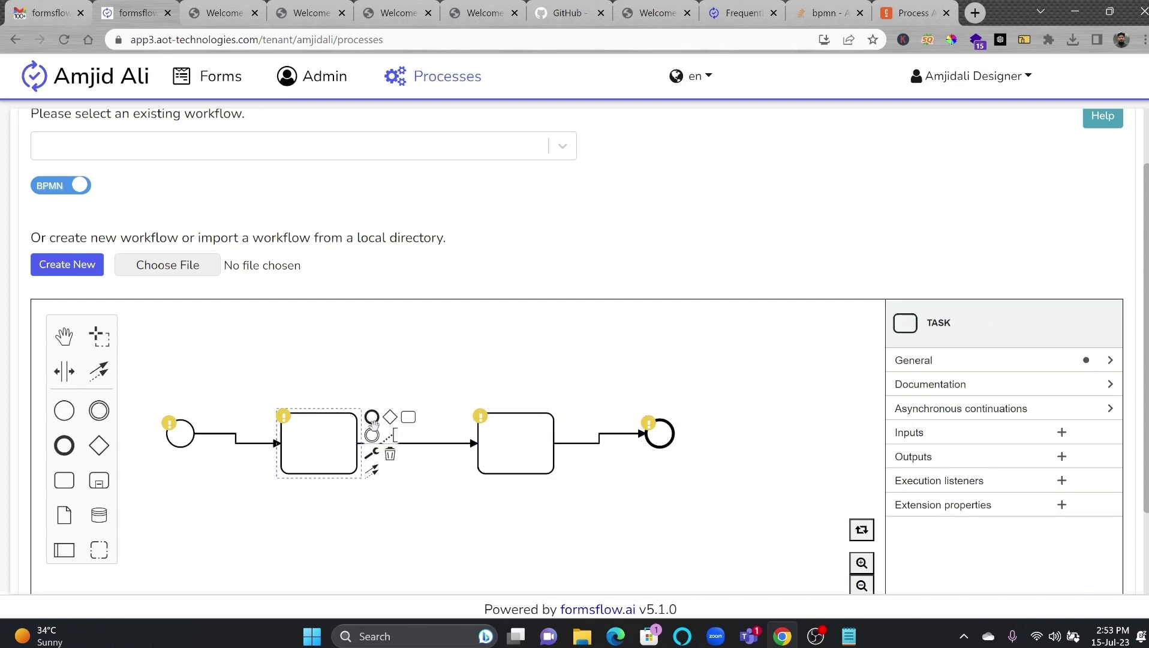
pyautogui.click(372, 454)
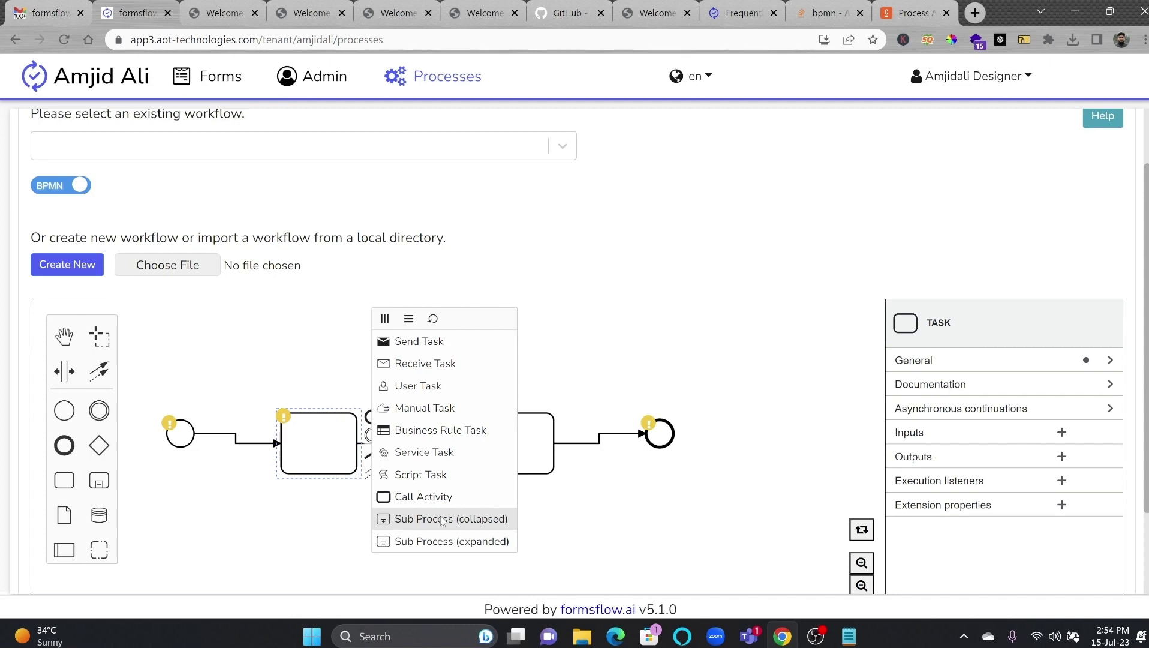
# Step: Rename the first task to 'Test Task'
pyautogui.click(572, 400)
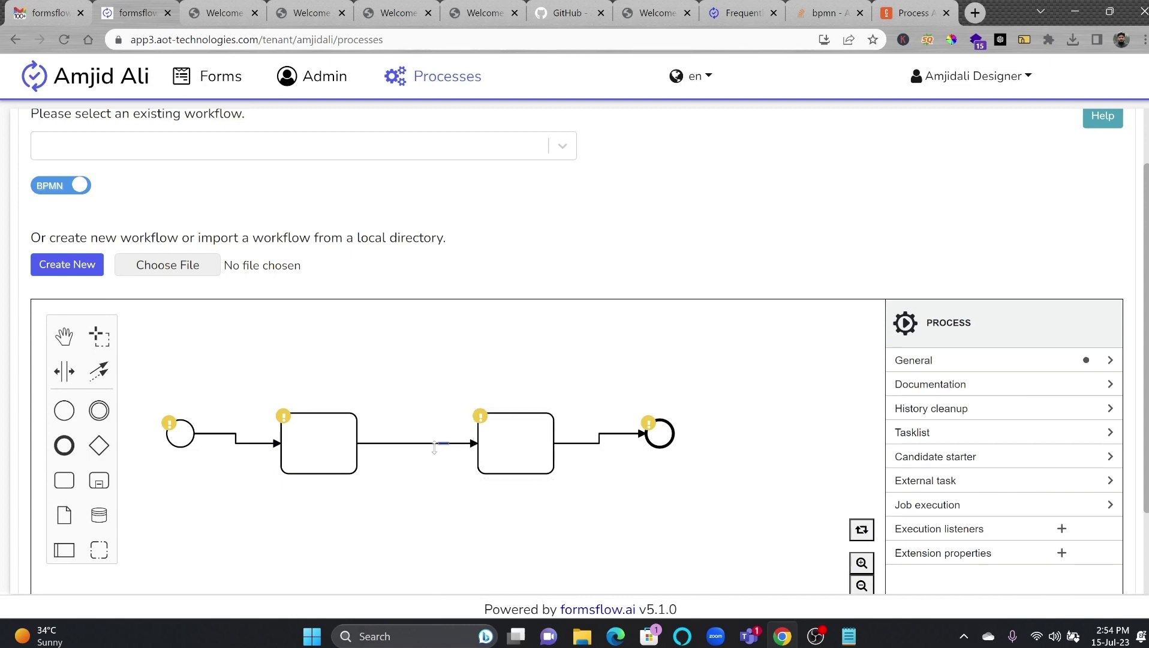
pyautogui.click(323, 440)
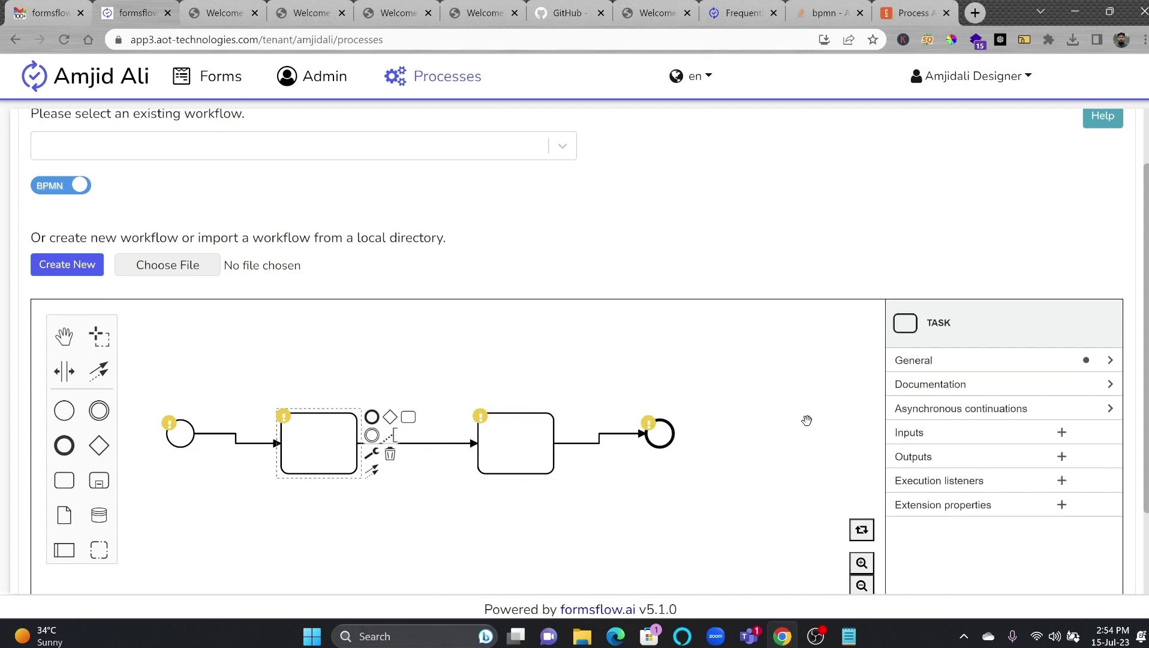
pyautogui.doubleClick(306, 435)
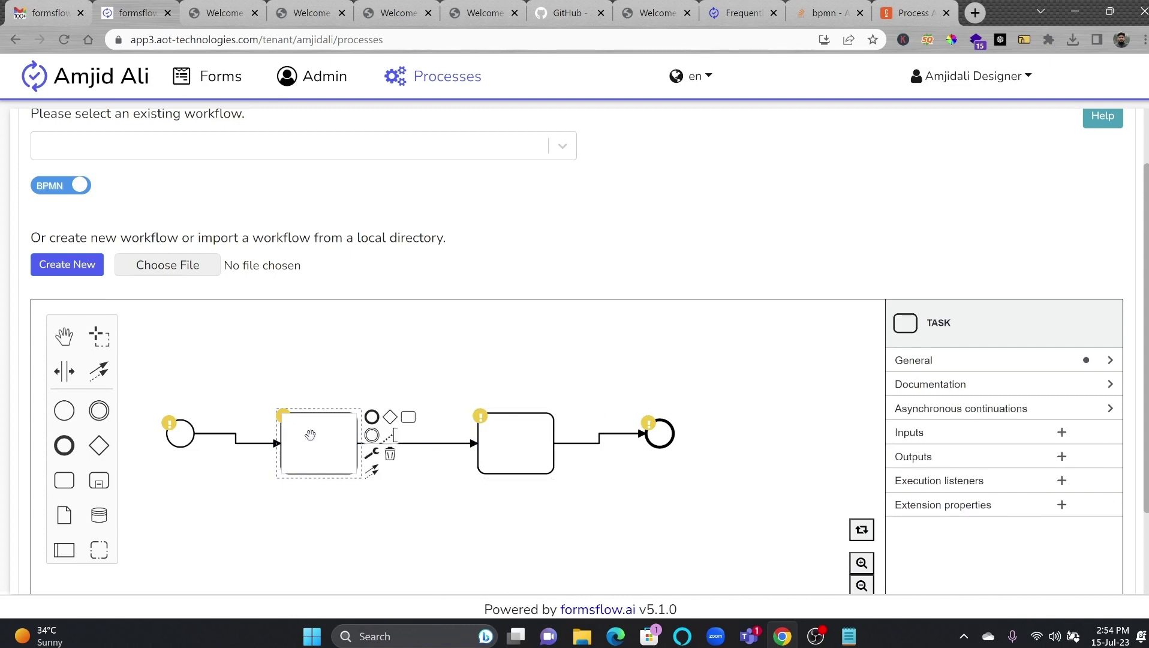
pyautogui.write('Test Task')
pyautogui.click(381, 328)
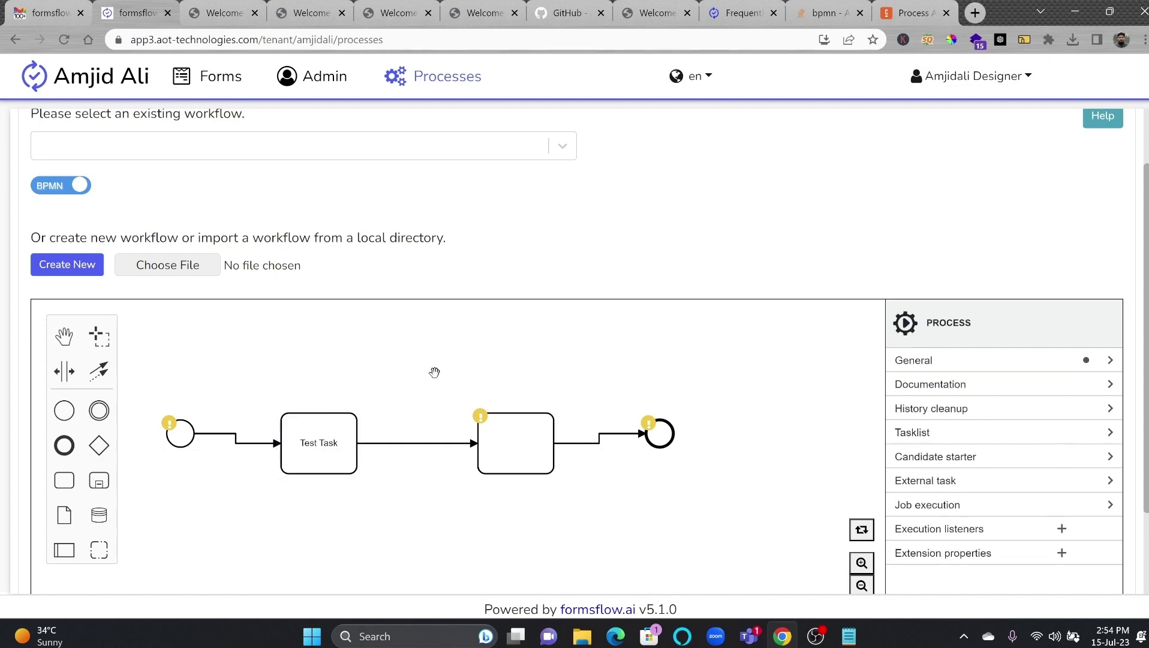
# Step: Set process name 'Tutorial Process', version tag 1.00 and documentation 'This process is for test'
pyautogui.click(1109, 360)
pyautogui.click(990, 399)
pyautogui.write('Tutorial Process')
pyautogui.click(996, 483)
pyautogui.write('1.00')
pyautogui.scroll(-3, 996, 483)
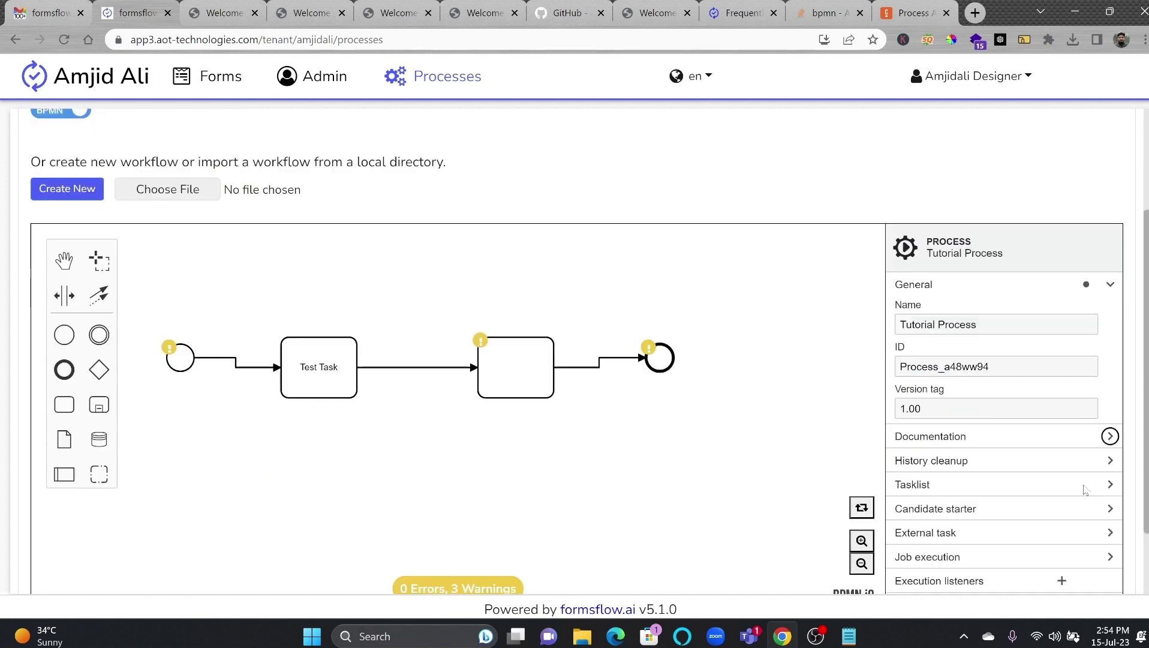
pyautogui.click(959, 360)
pyautogui.click(996, 411)
pyautogui.write('This process is for test')
pyautogui.click(959, 360)
pyautogui.scroll(1, 967, 511)
# Step: Add an execution listener to Test Task and view the Listeners documentation
pyautogui.click(319, 330)
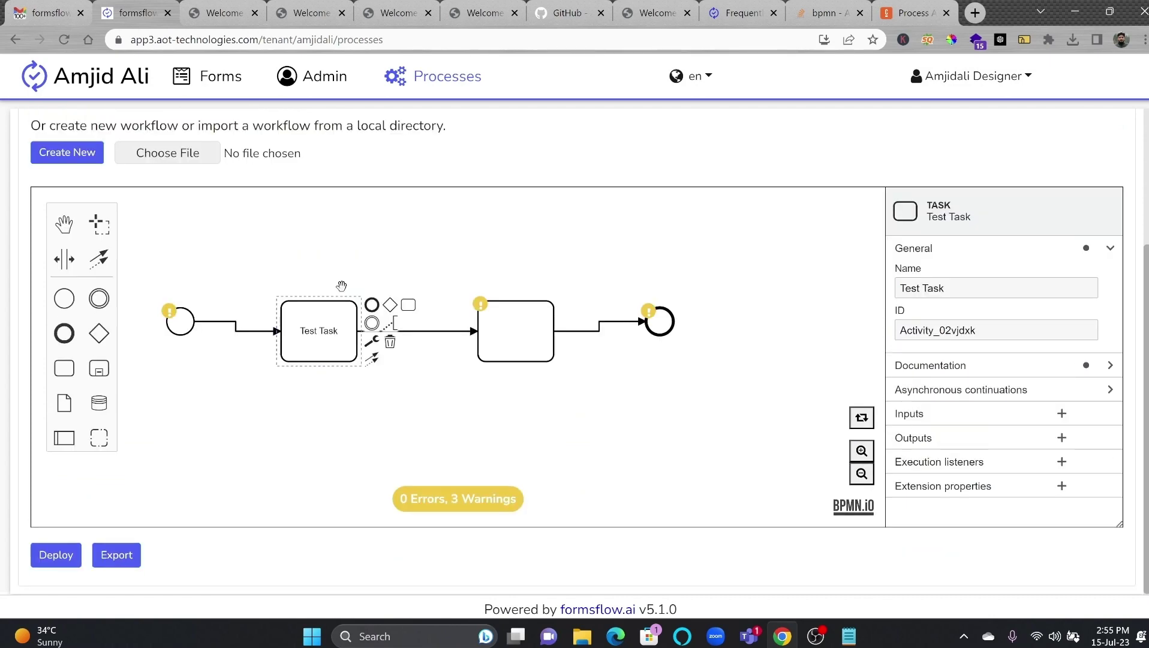
pyautogui.click(1054, 421)
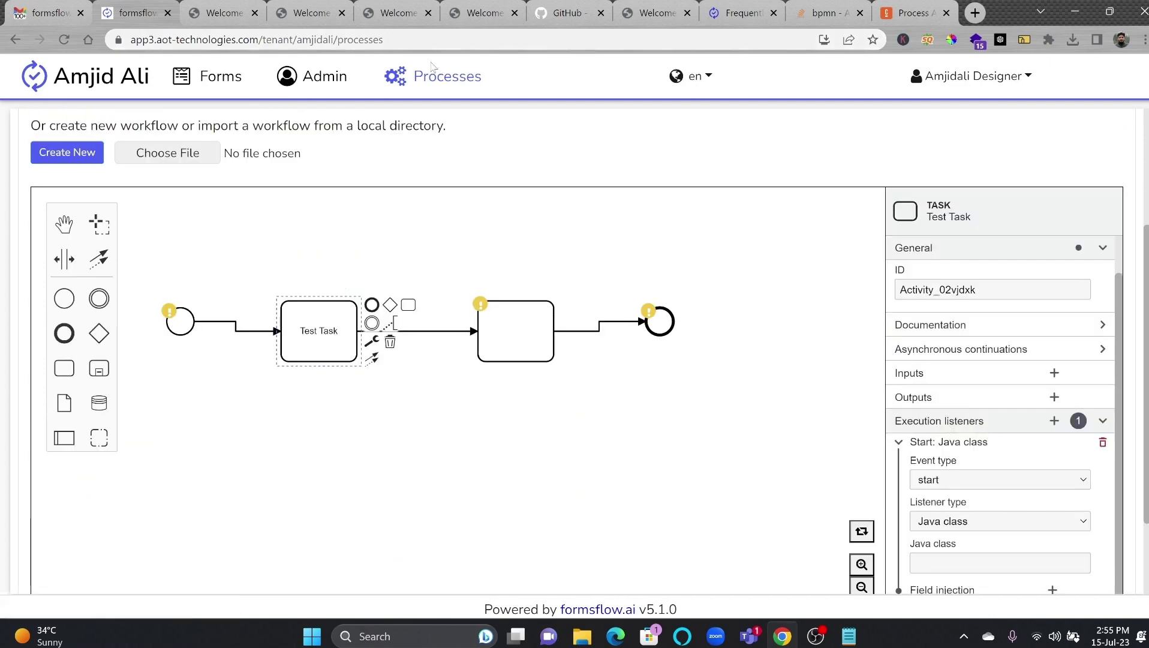
pyautogui.click(233, 13)
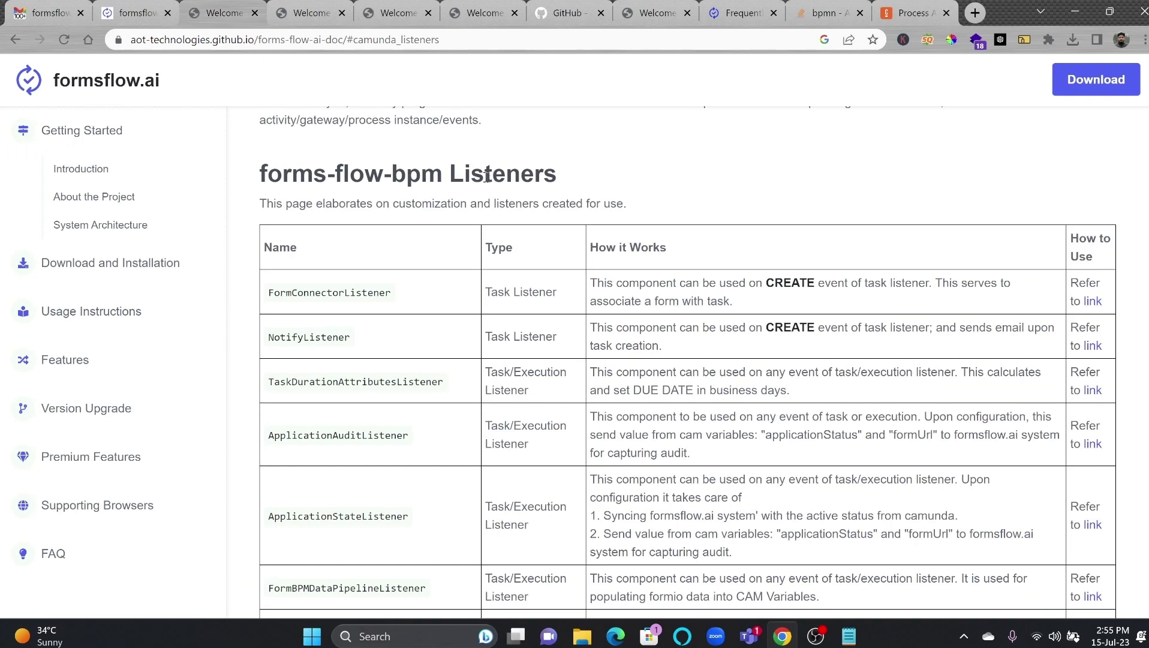
# Step: Scan the listeners table, highlighting the How it Works heading and first description
pyautogui.scroll(-9, 484, 174)
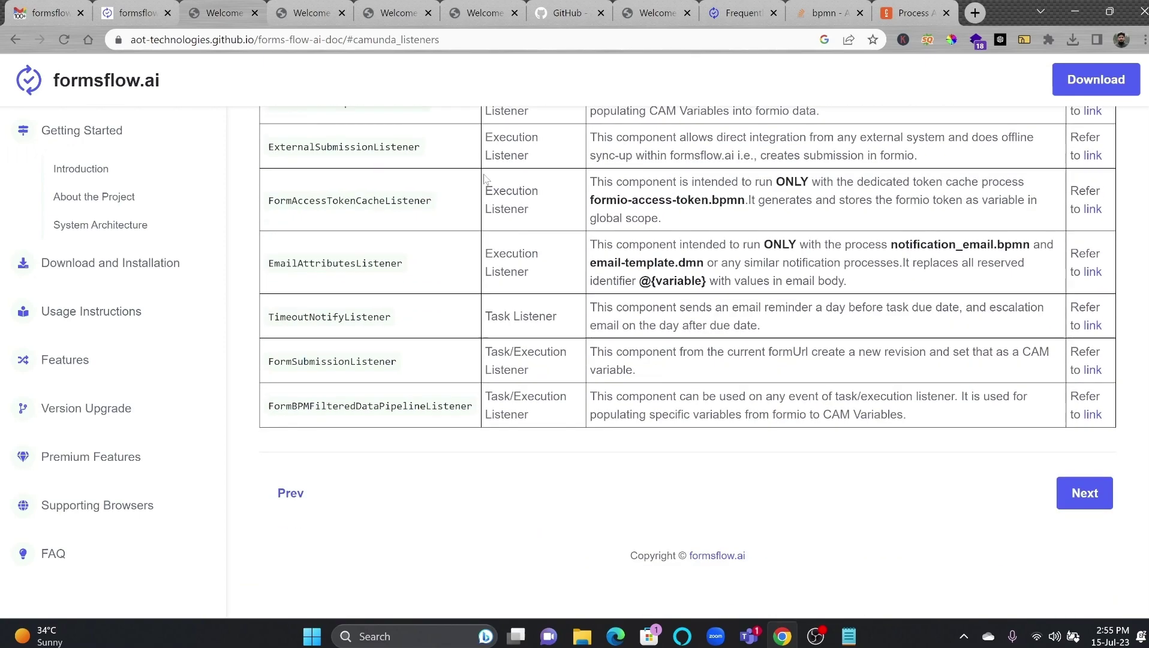
pyautogui.scroll(8, 489, 180)
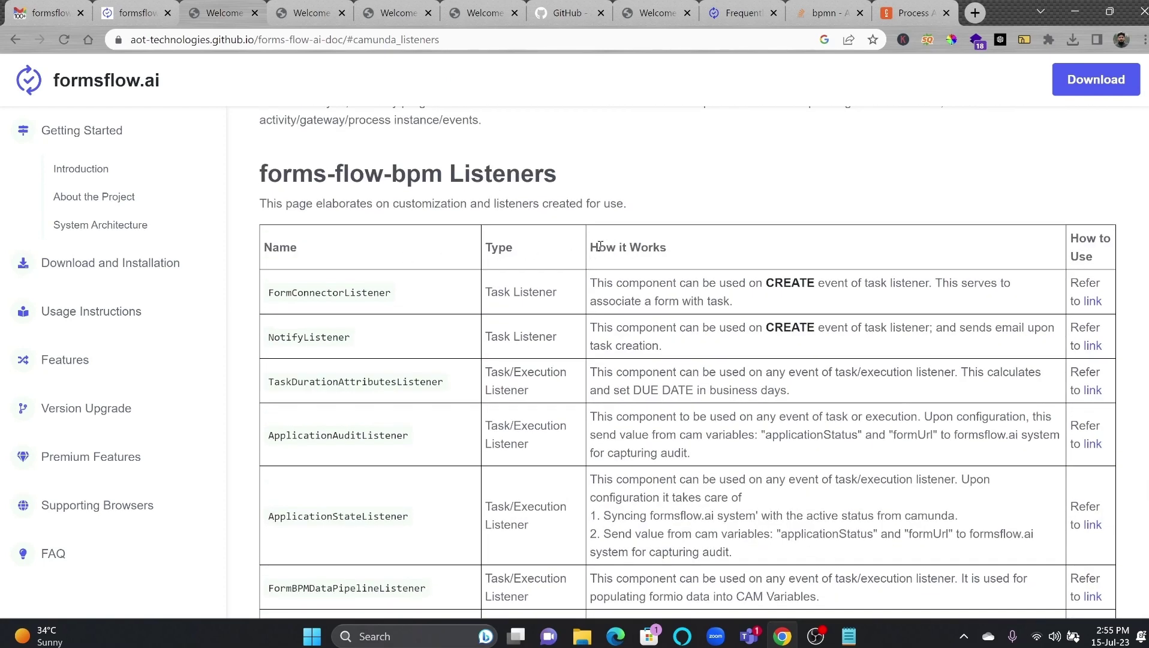
pyautogui.moveTo(599, 246); pyautogui.dragTo(710, 250)
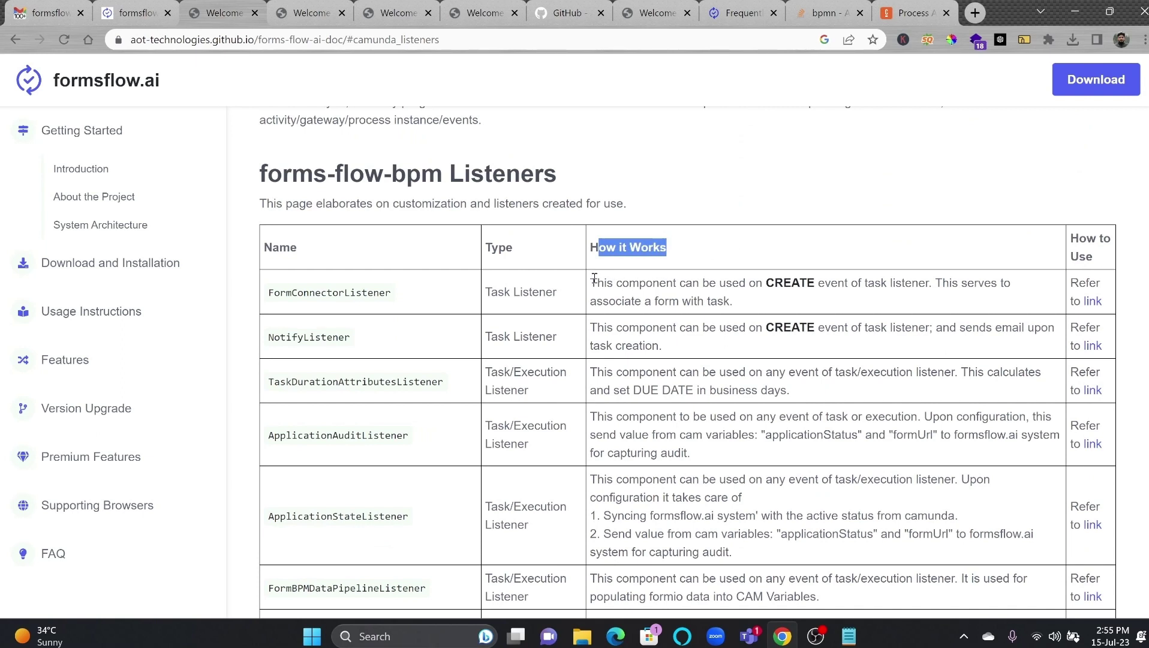
pyautogui.moveTo(594, 277); pyautogui.dragTo(793, 308)
pyautogui.click(822, 310)
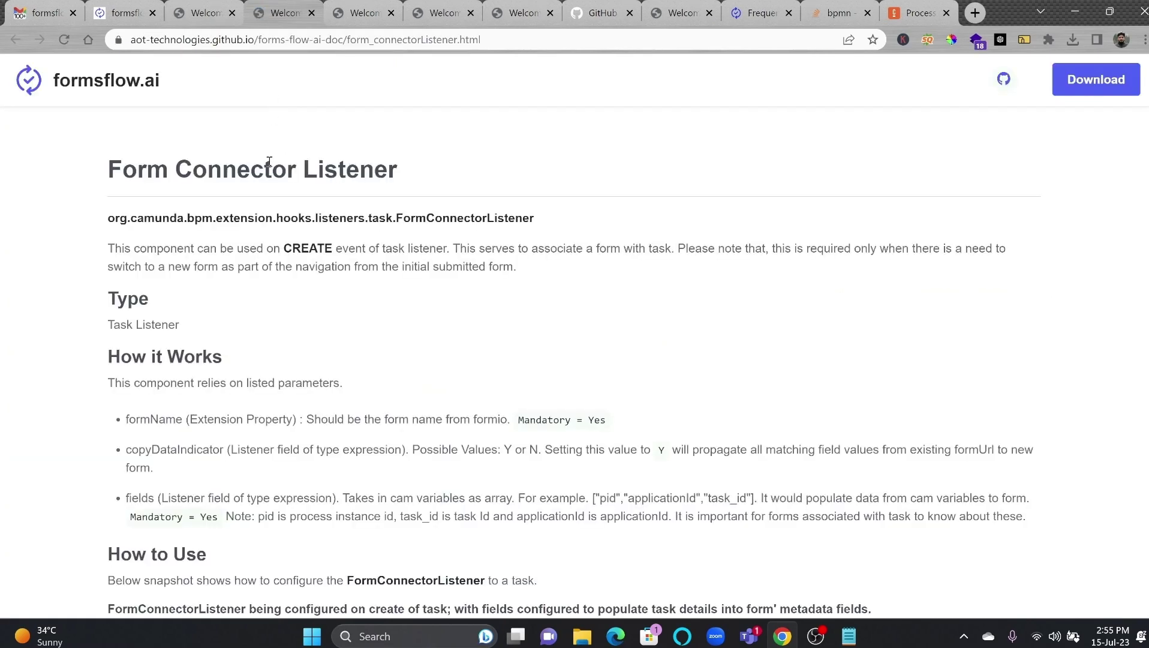
# Step: Select the full FormConnectorListener class name on its documentation page for copying
pyautogui.scroll(-9, 160, 266)
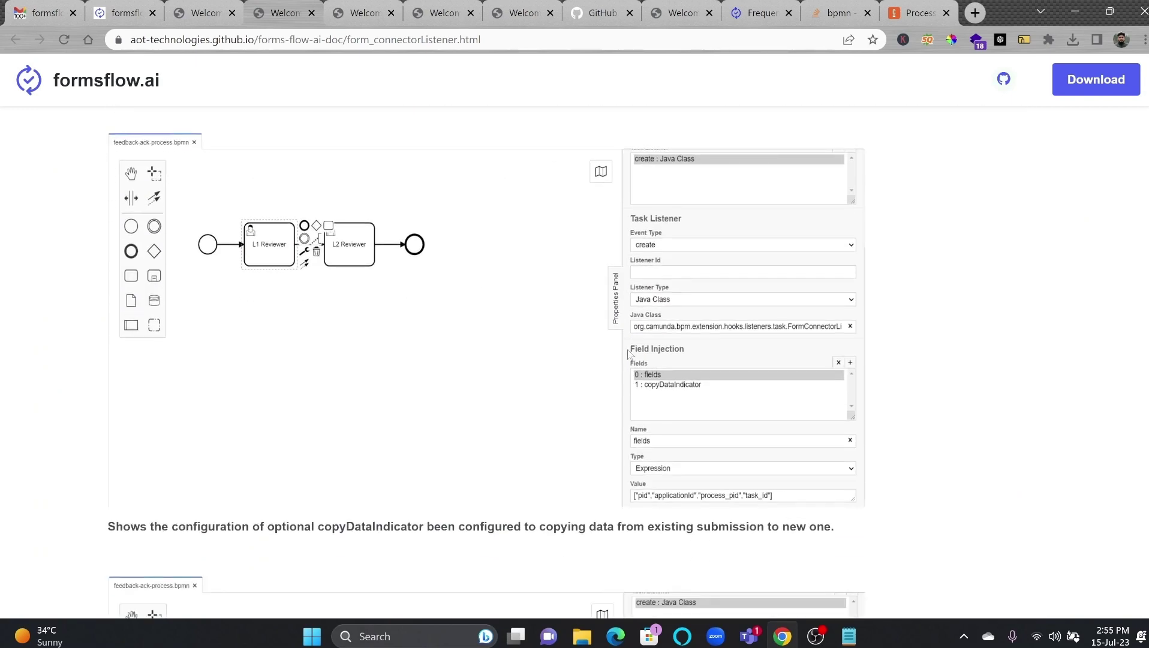
pyautogui.scroll(-7, 686, 261)
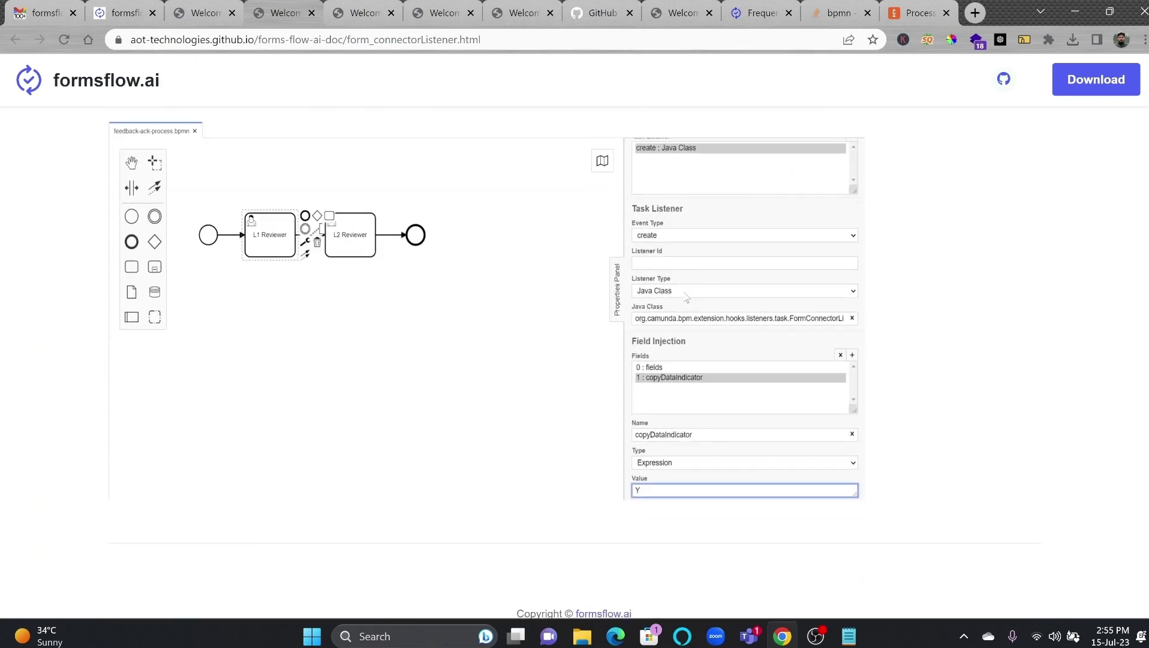
pyautogui.scroll(15, 269, 209)
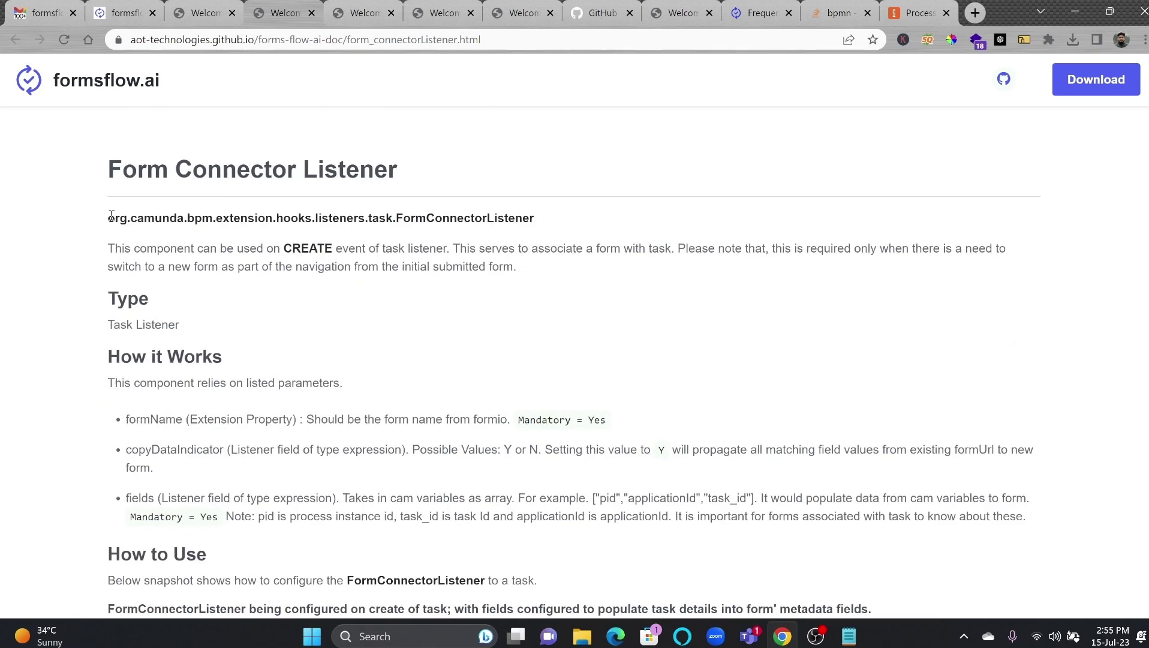
pyautogui.moveTo(111, 215); pyautogui.dragTo(599, 223)
pyautogui.rightClick(489, 217)
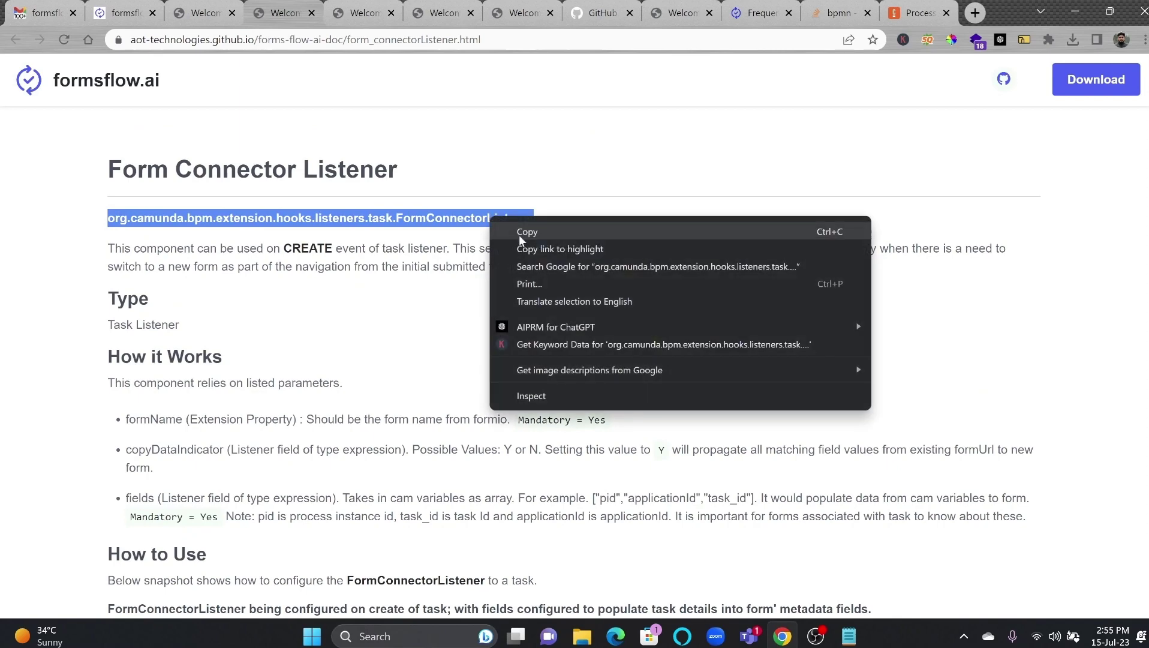
# Step: Copy the FormConnectorListener class name and paste it into Test Task's Java class field
pyautogui.click(518, 234)
pyautogui.click(139, 8)
pyautogui.scroll(-5, 480, 300)
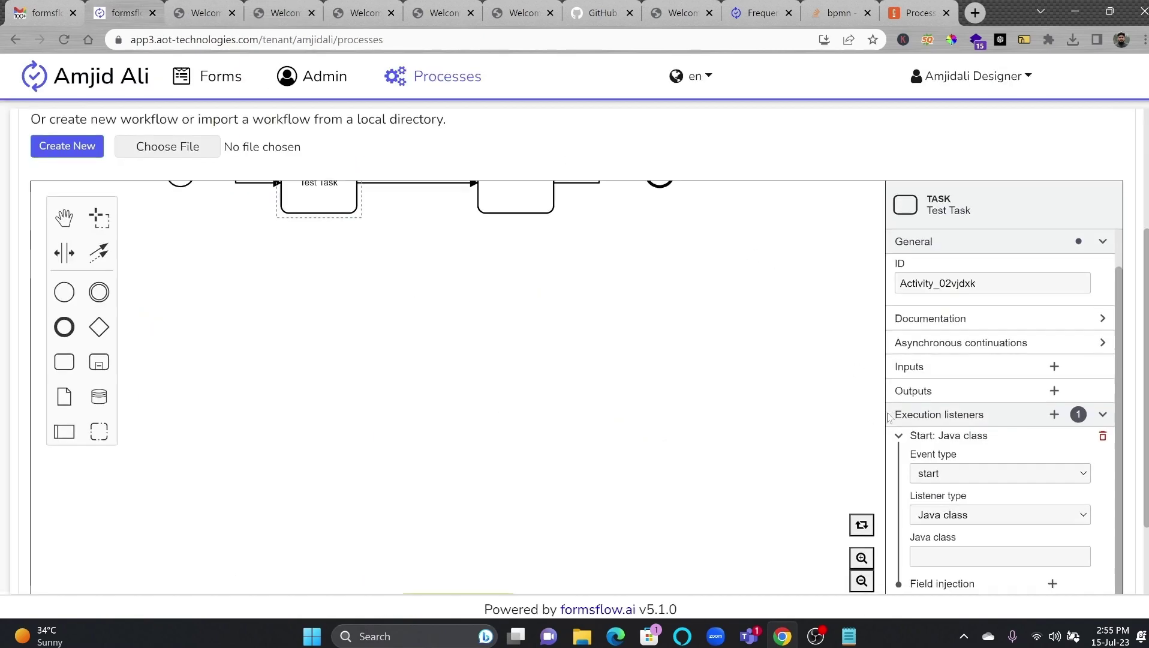
pyautogui.scroll(-2, 960, 420)
pyautogui.click(961, 487)
pyautogui.rightClick(961, 487)
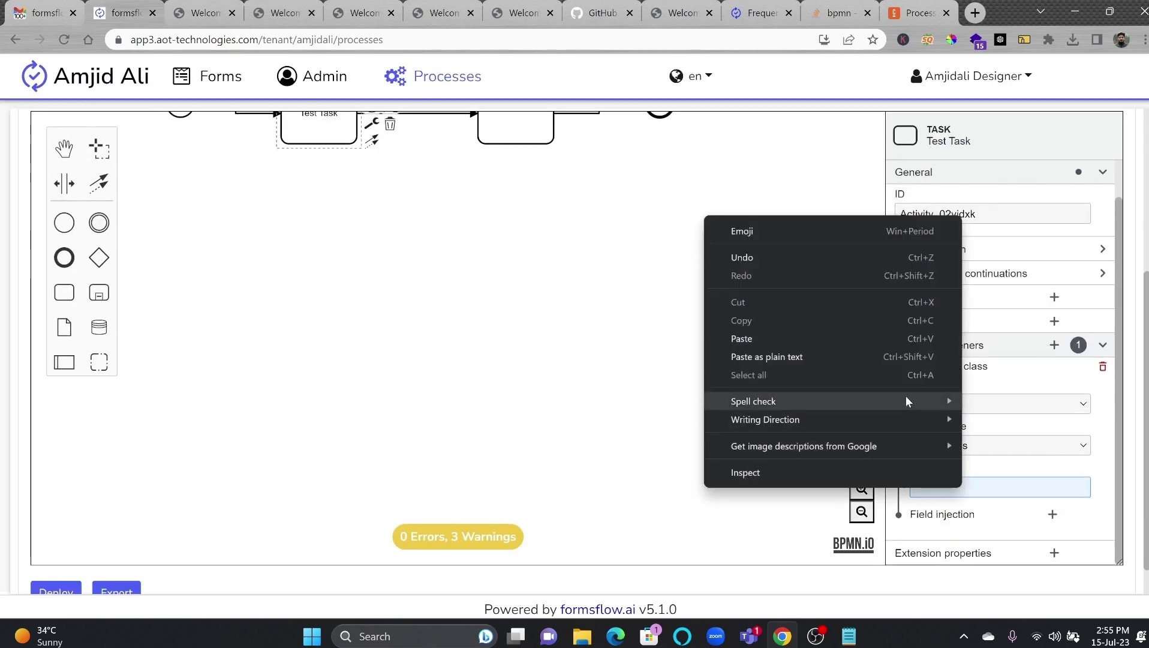
pyautogui.click(854, 337)
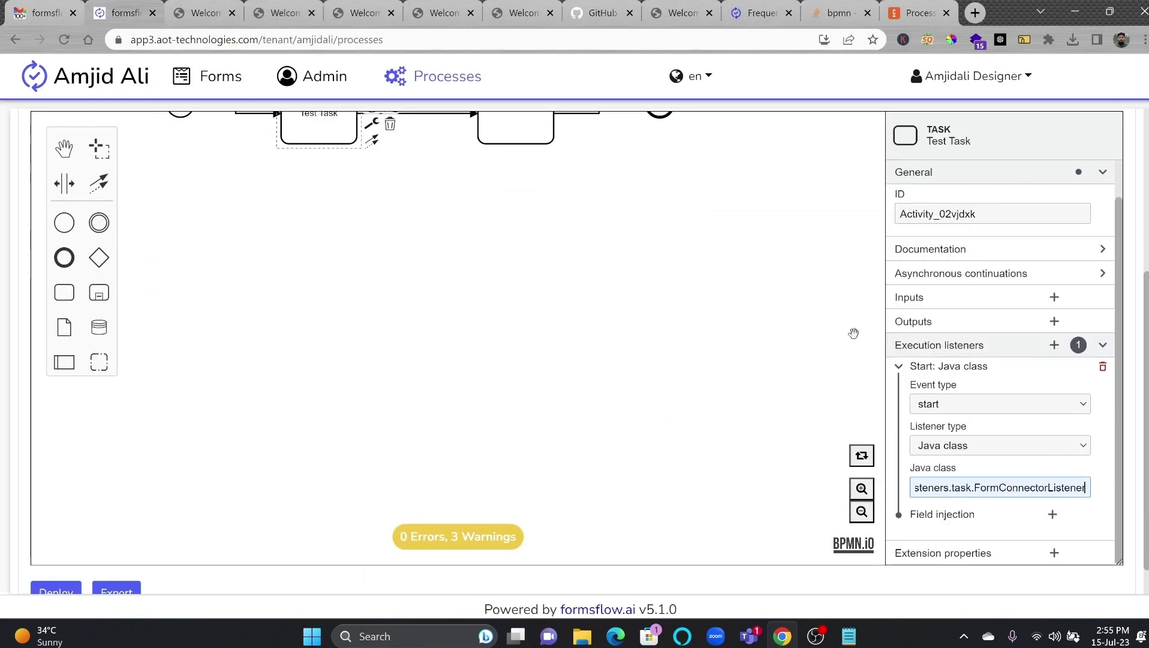
# Step: Recheck the Form Connector Listener documentation, then review the listener properties in the modeler
pyautogui.click(176, 16)
pyautogui.click(285, 16)
pyautogui.scroll(-15, 724, 382)
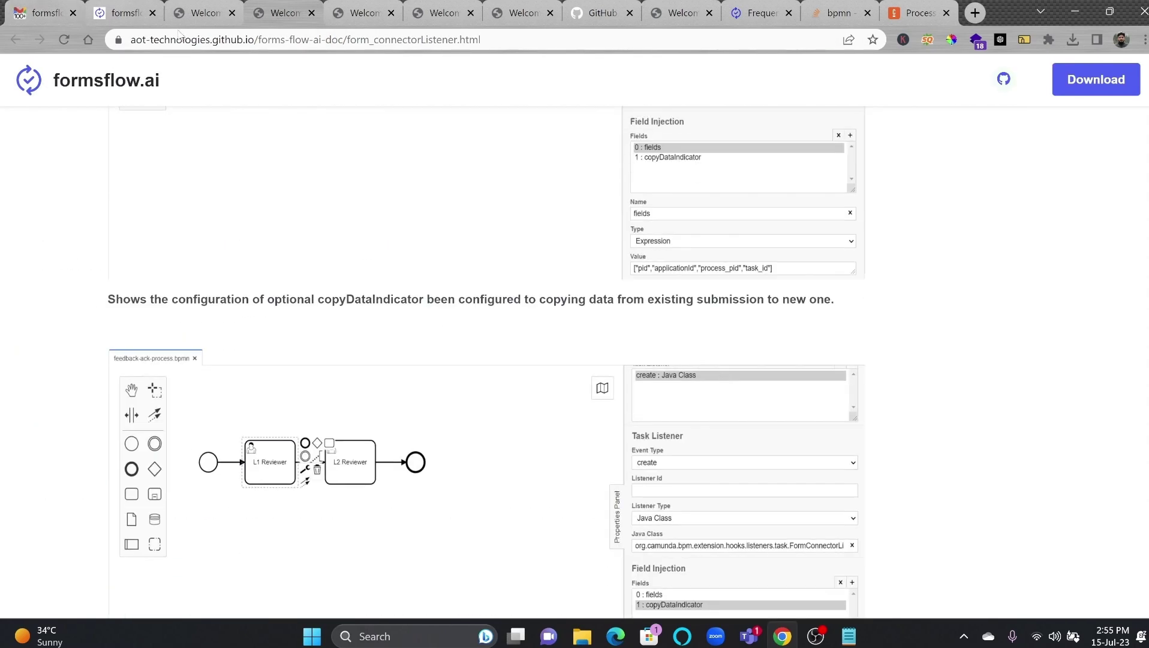
pyautogui.click(120, 9)
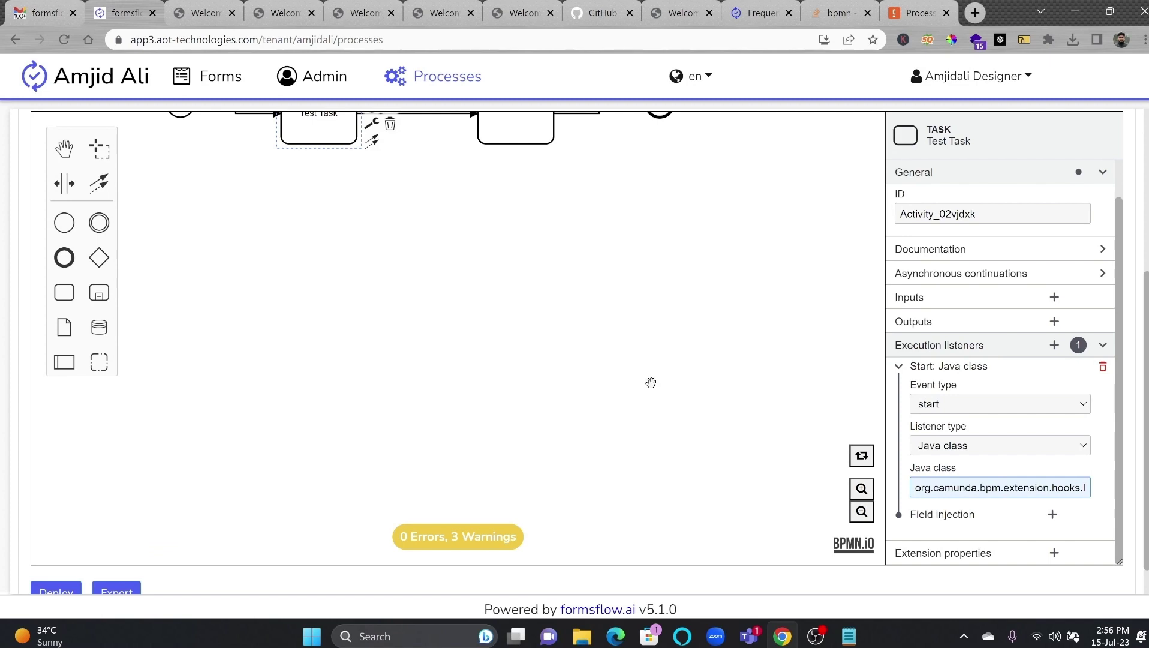
pyautogui.scroll(-2, 652, 381)
pyautogui.scroll(3, 690, 390)
pyautogui.scroll(-2, 749, 361)
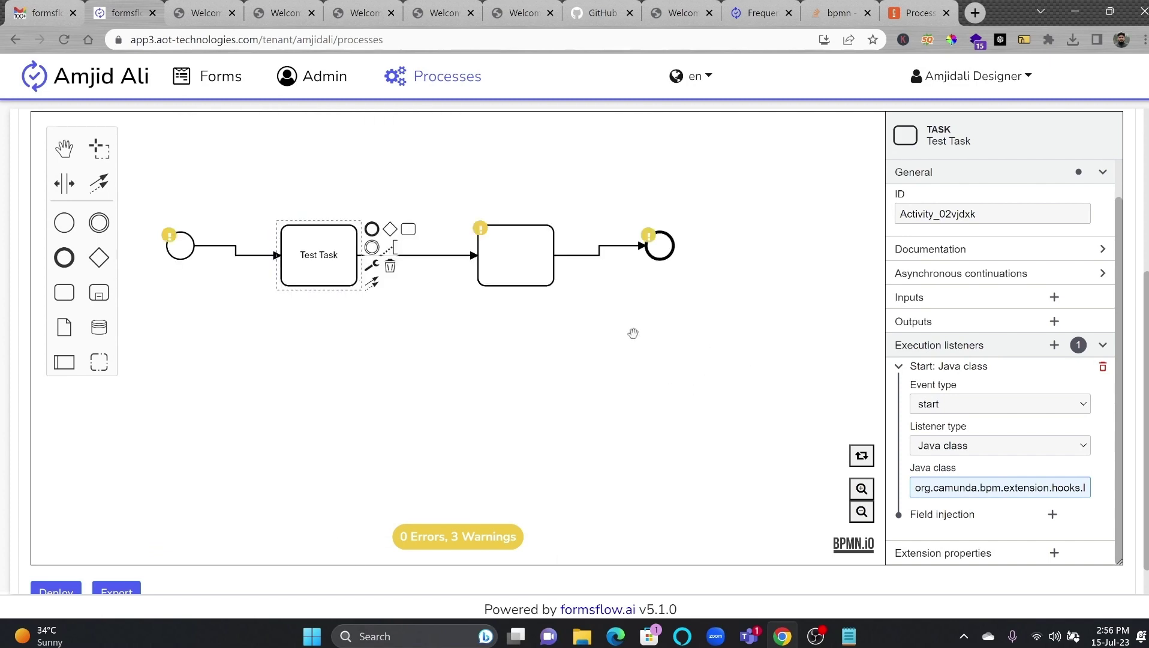
pyautogui.scroll(-3, 540, 420)
# Step: Deploy the diagram, then take New Business License Application with Two Step Approval to Preview and Confirm
pyautogui.click(53, 557)
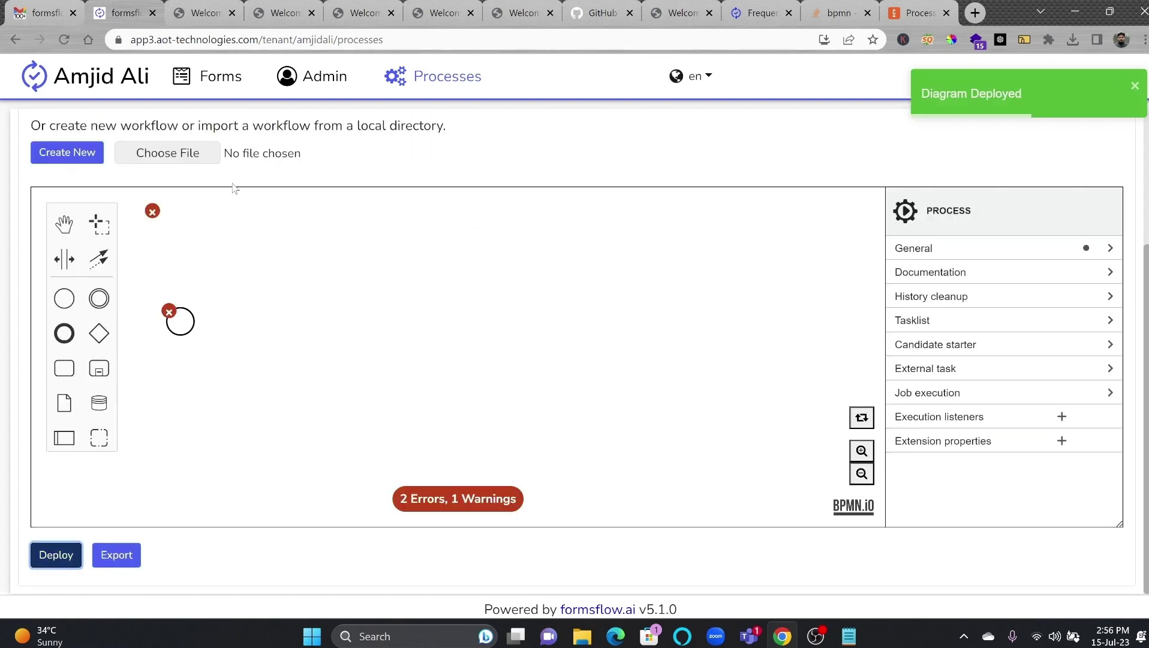
pyautogui.click(216, 77)
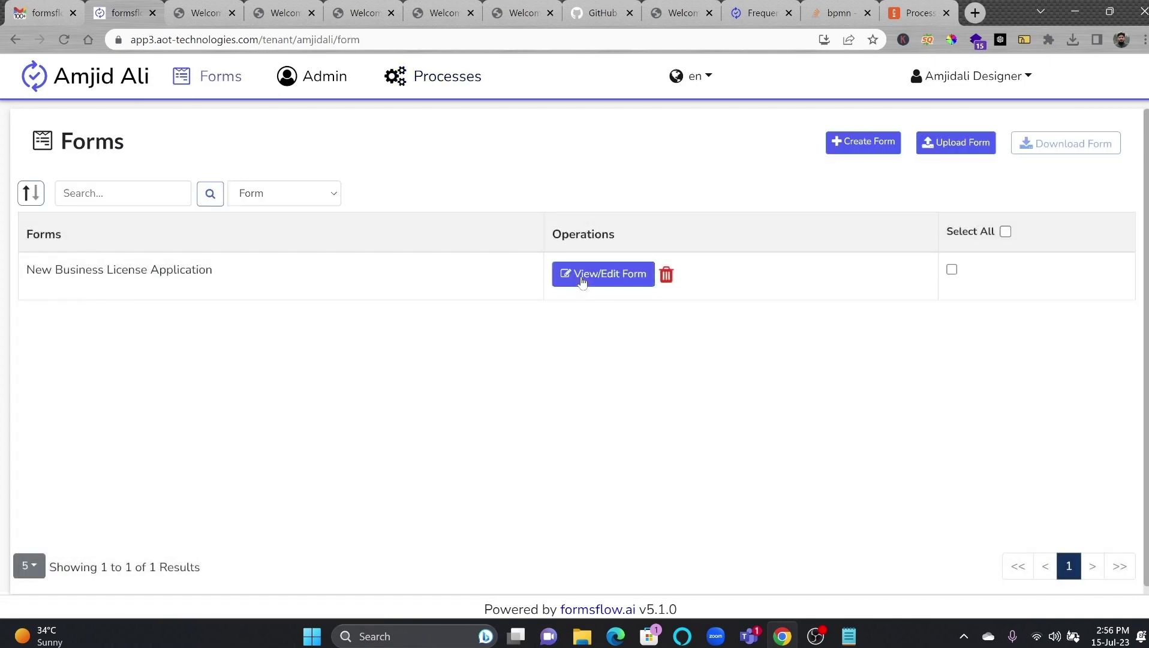
pyautogui.click(581, 277)
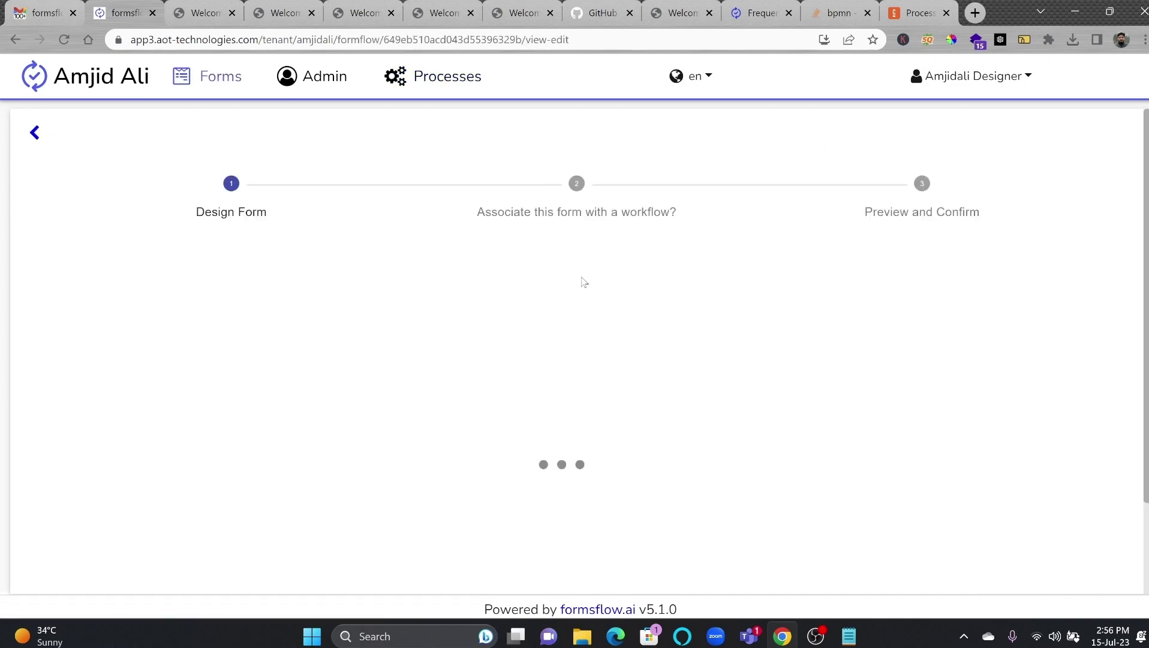
pyautogui.click(1093, 251)
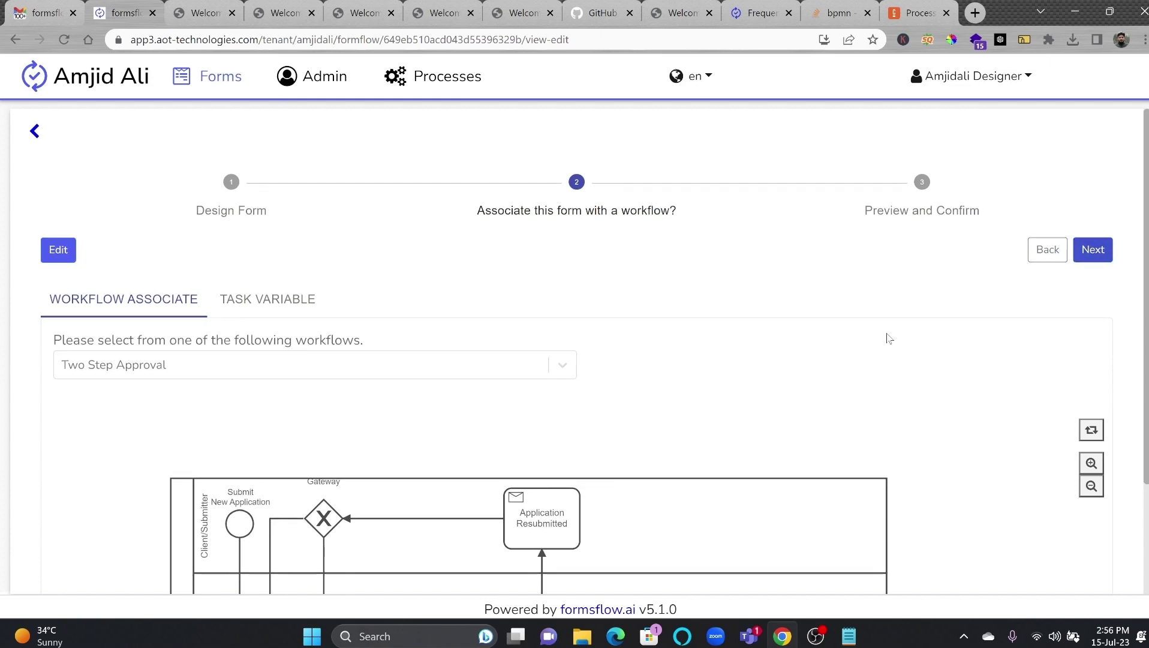
pyautogui.scroll(-3, 885, 336)
pyautogui.scroll(3, 929, 290)
pyautogui.click(1092, 251)
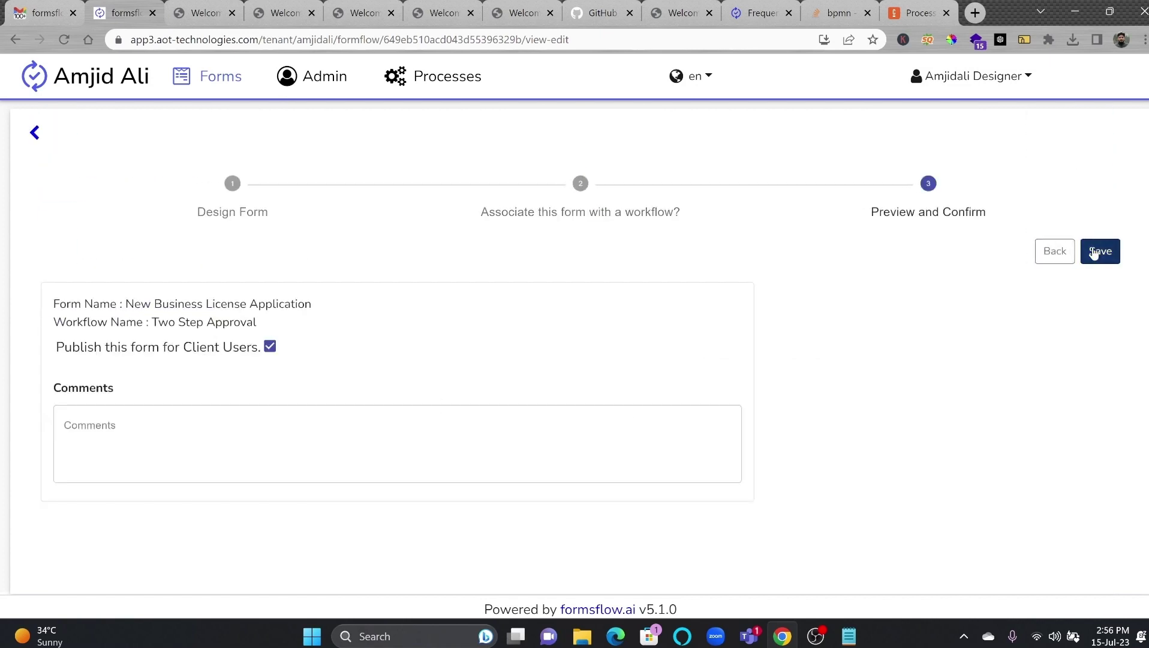